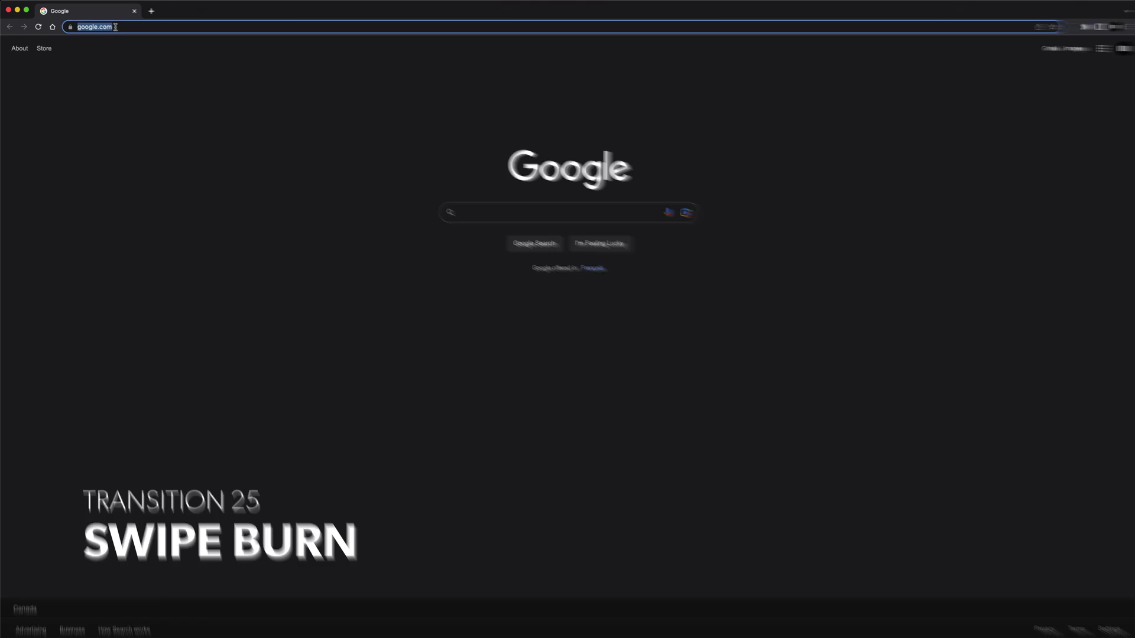
Load mixkit.co and bring up the Stock Video Free License terms.
type("mixkit.co")
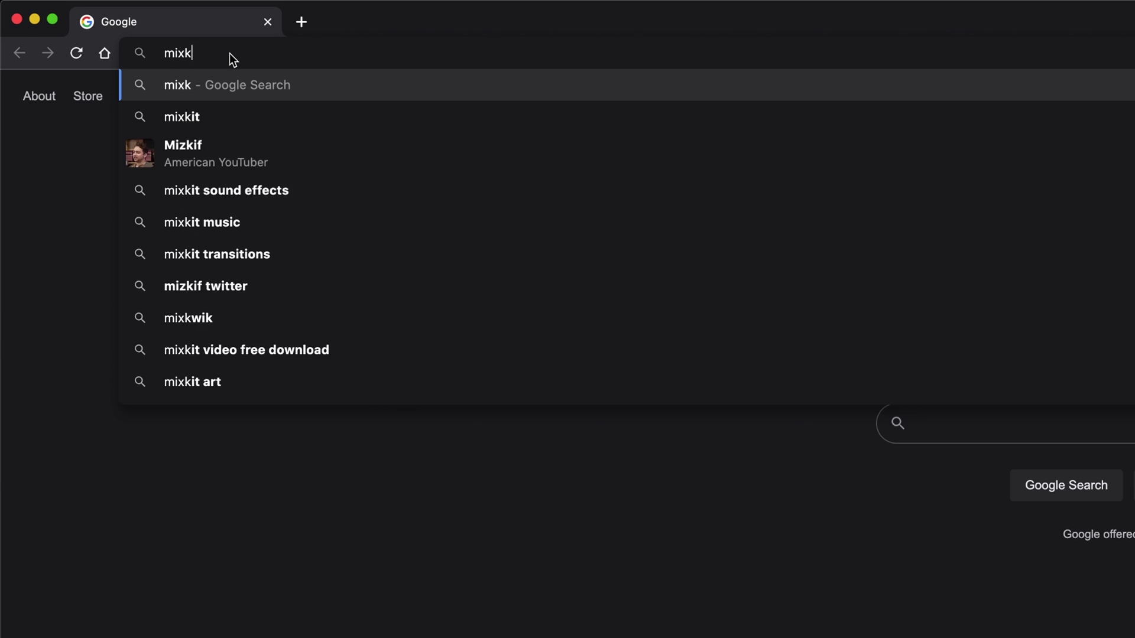
key("Return")
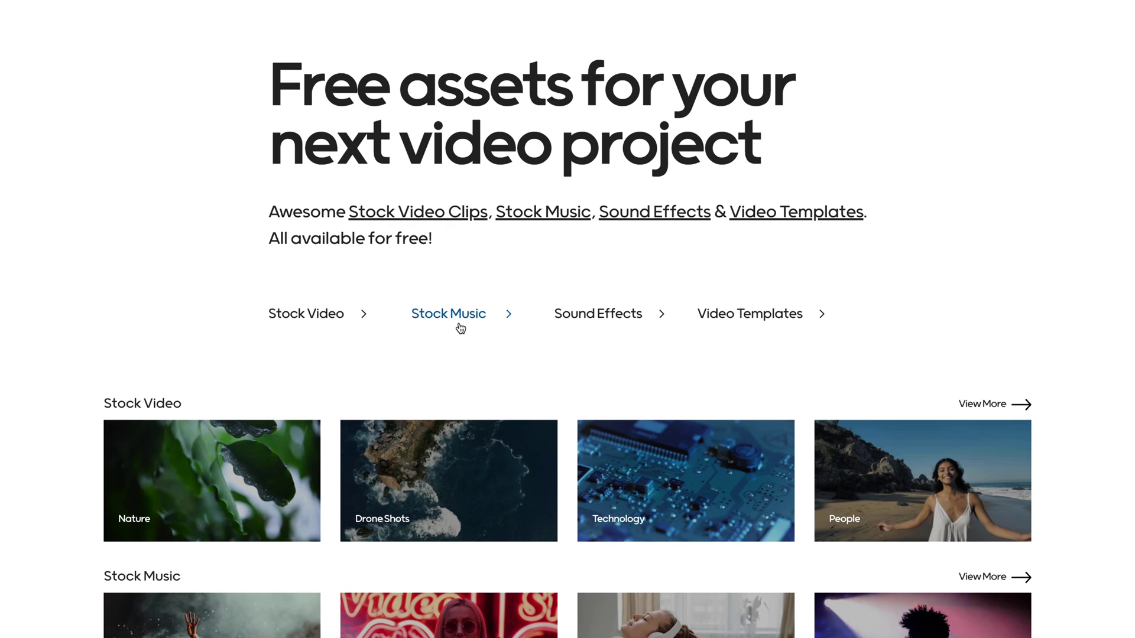
left_click(738, 322)
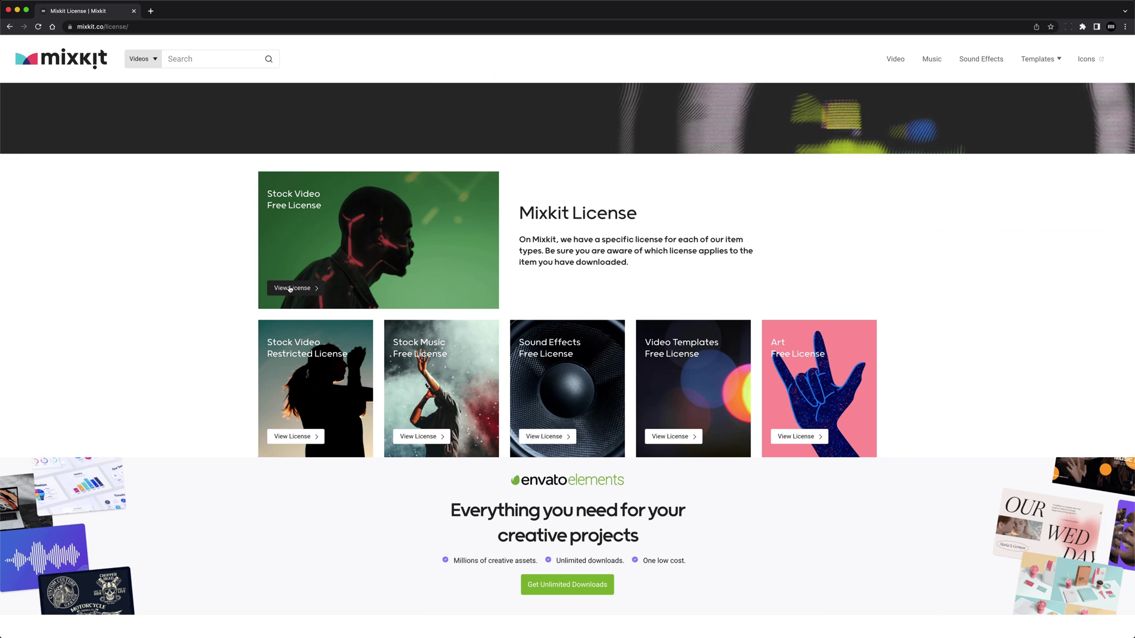
left_click(291, 288)
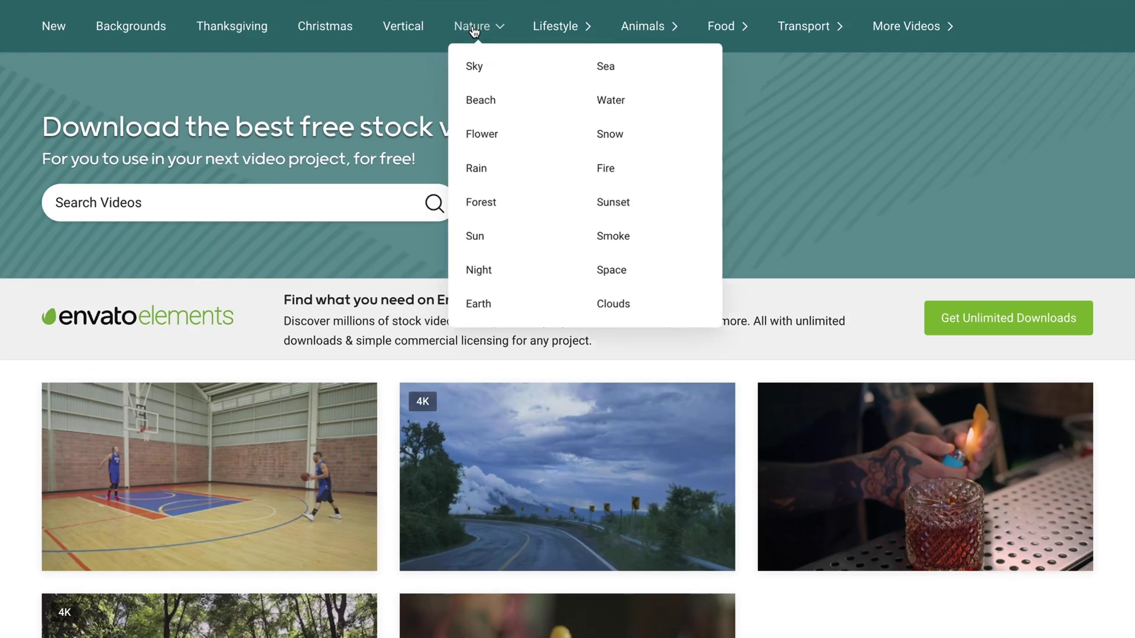
Search Mixkit's stock videos for 'dance' and open a dance clip's page.
mouse_move(551, 29)
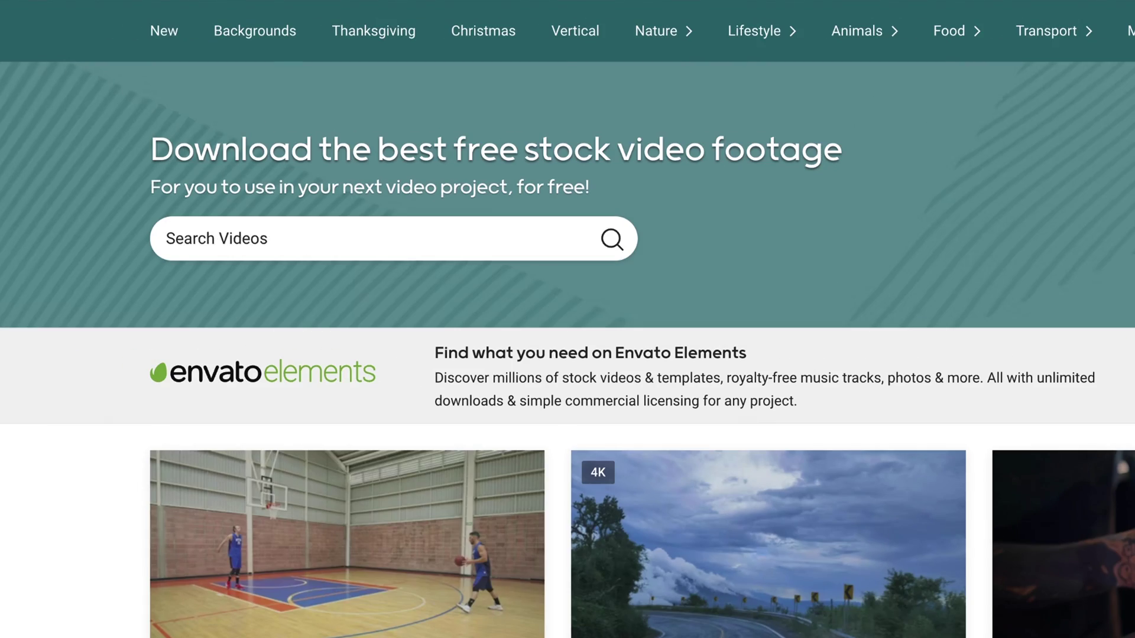
left_click(95, 203)
type("dance")
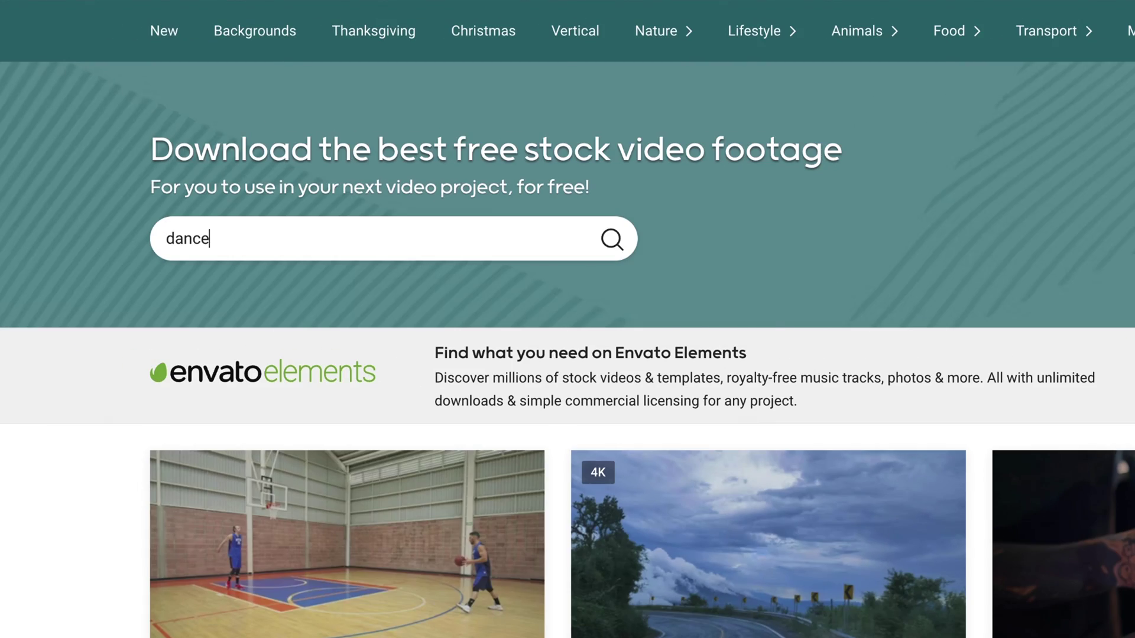
key("Return")
scroll(775, 277, "down", 10)
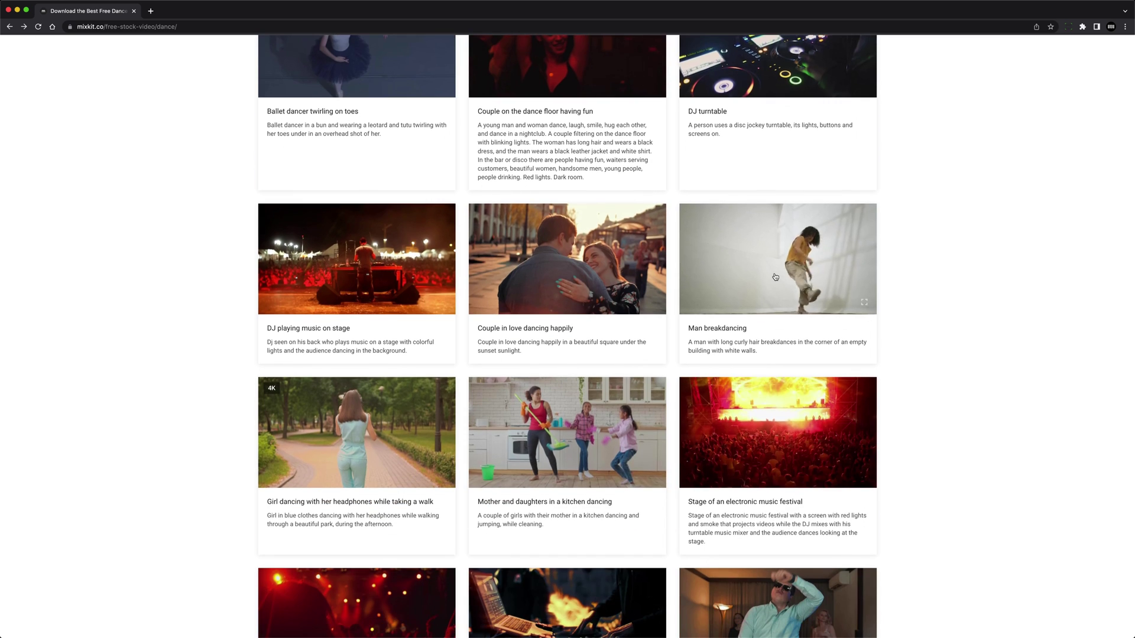
left_click(775, 277)
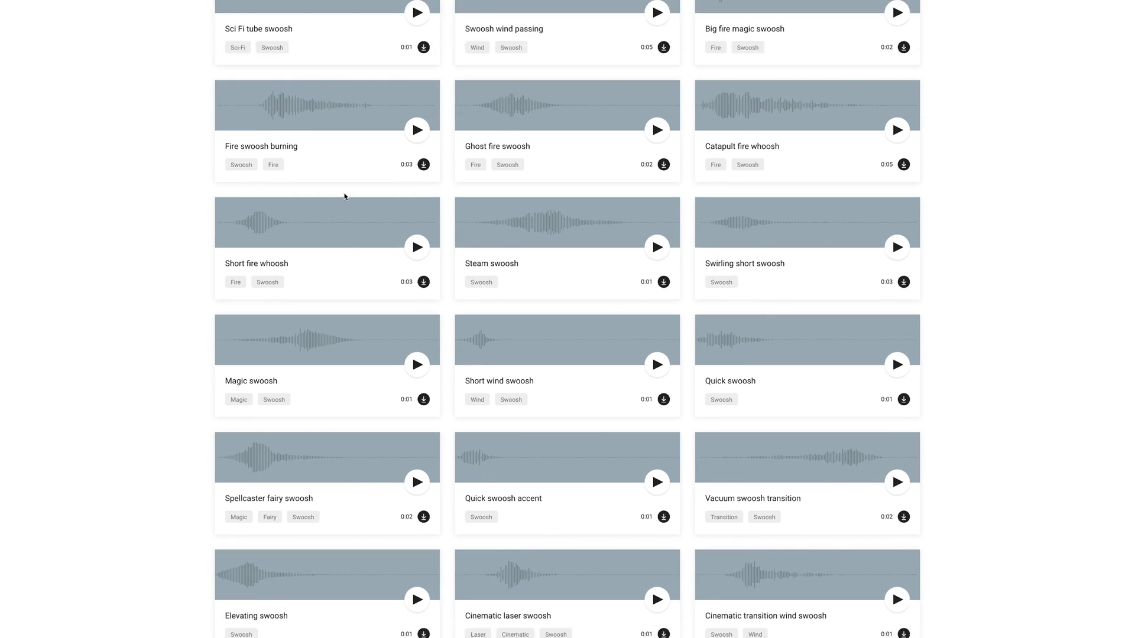
Play the Short wind swoosh sound effect, then head back to the Mixkit homepage.
scroll(343, 195, "down", 2)
left_click(656, 257)
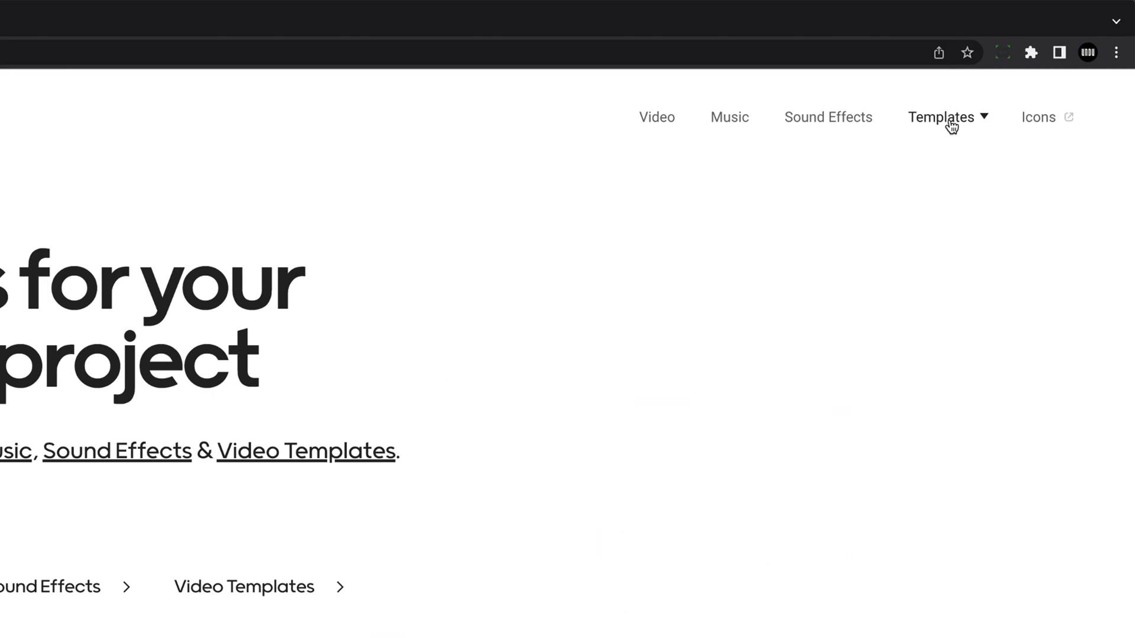
left_click(950, 121)
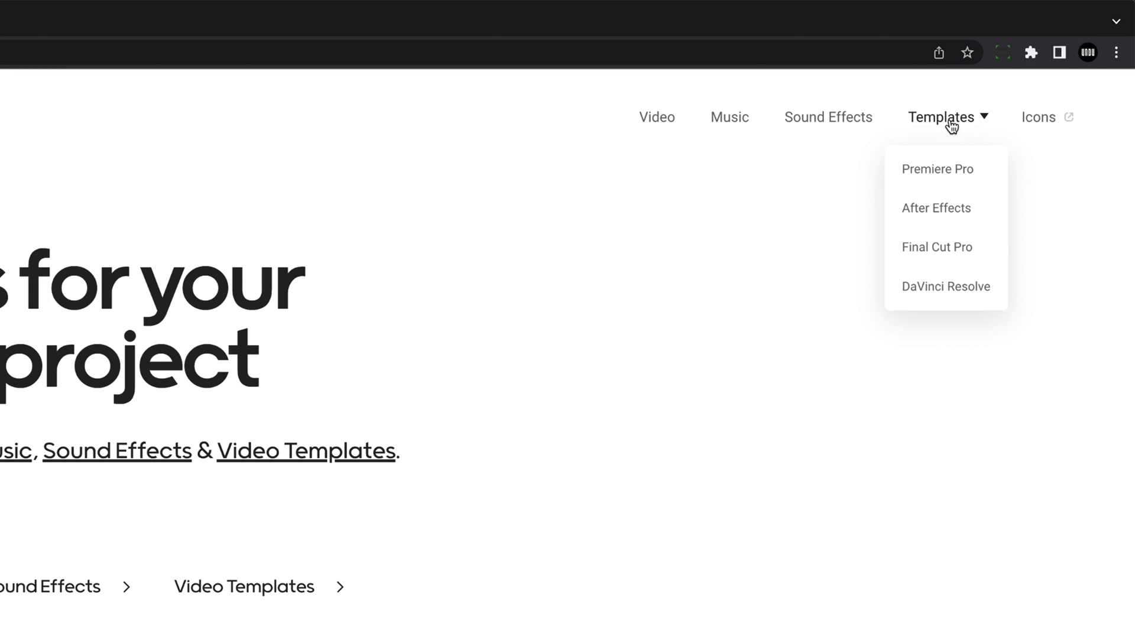
Browse the free Premiere Pro templates and open the Transitions templates for Premiere Pro.
left_click(952, 181)
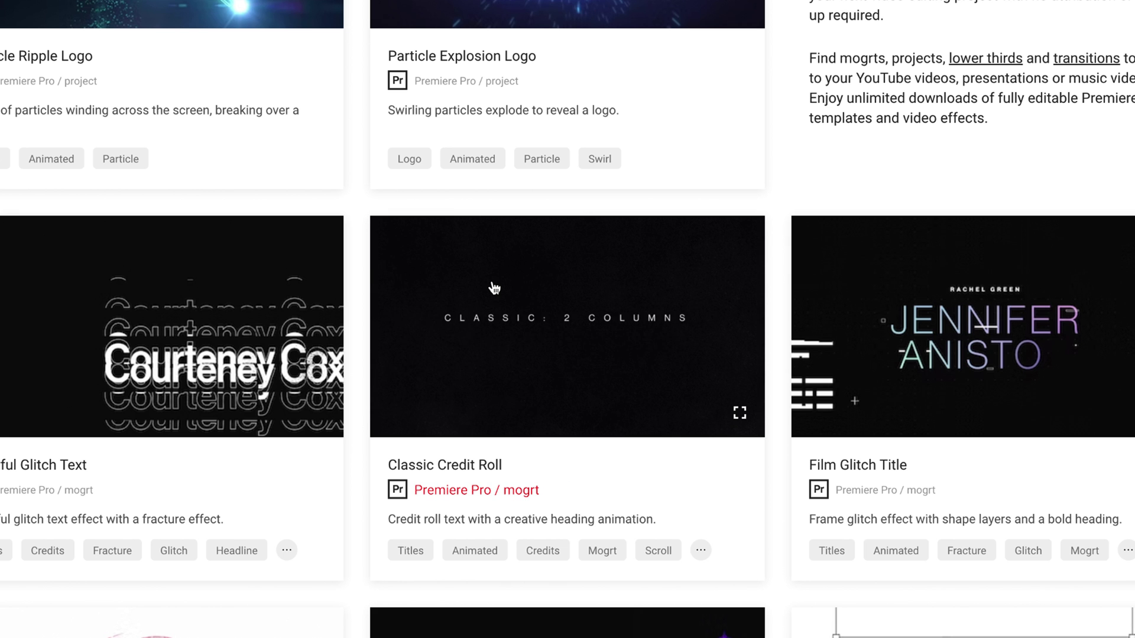
scroll(493, 284, "up", 3)
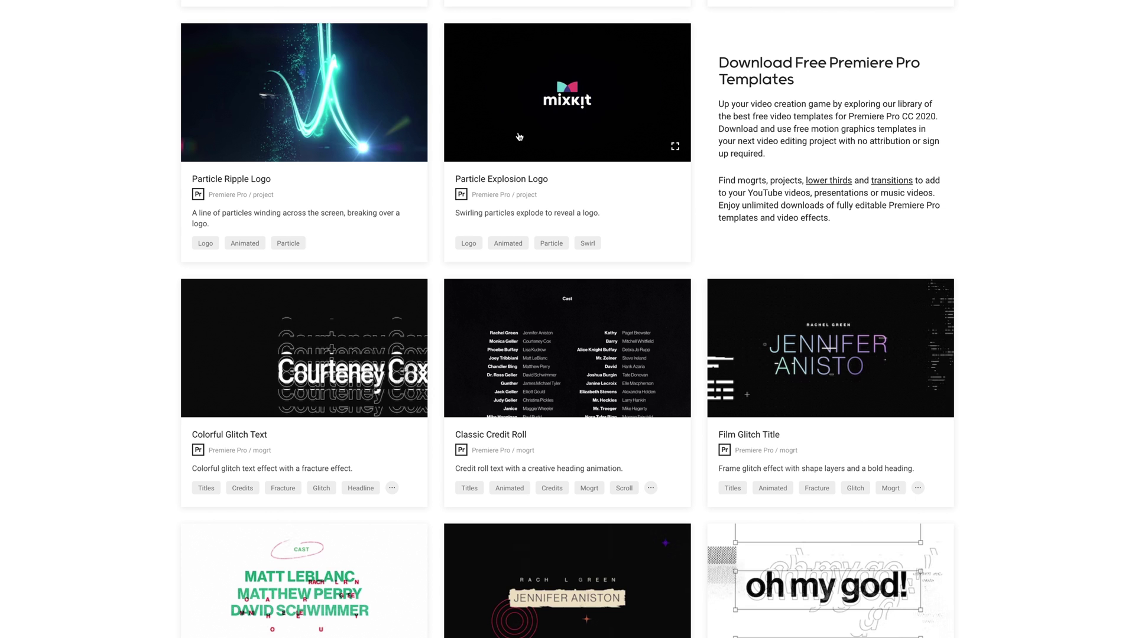
scroll(519, 137, "up", 10)
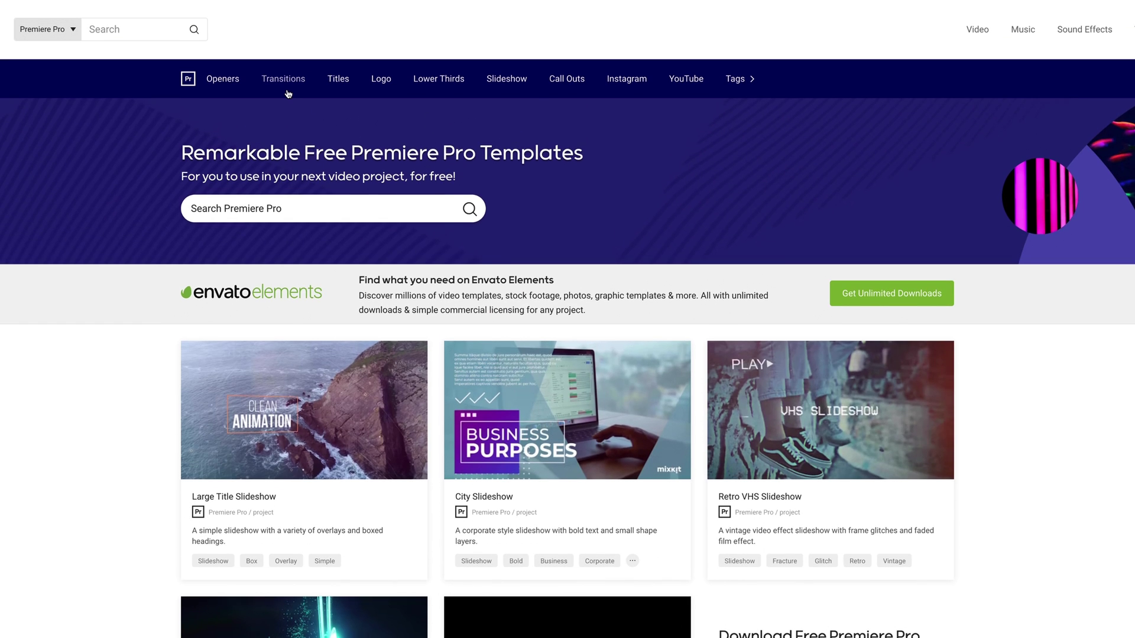
left_click(285, 93)
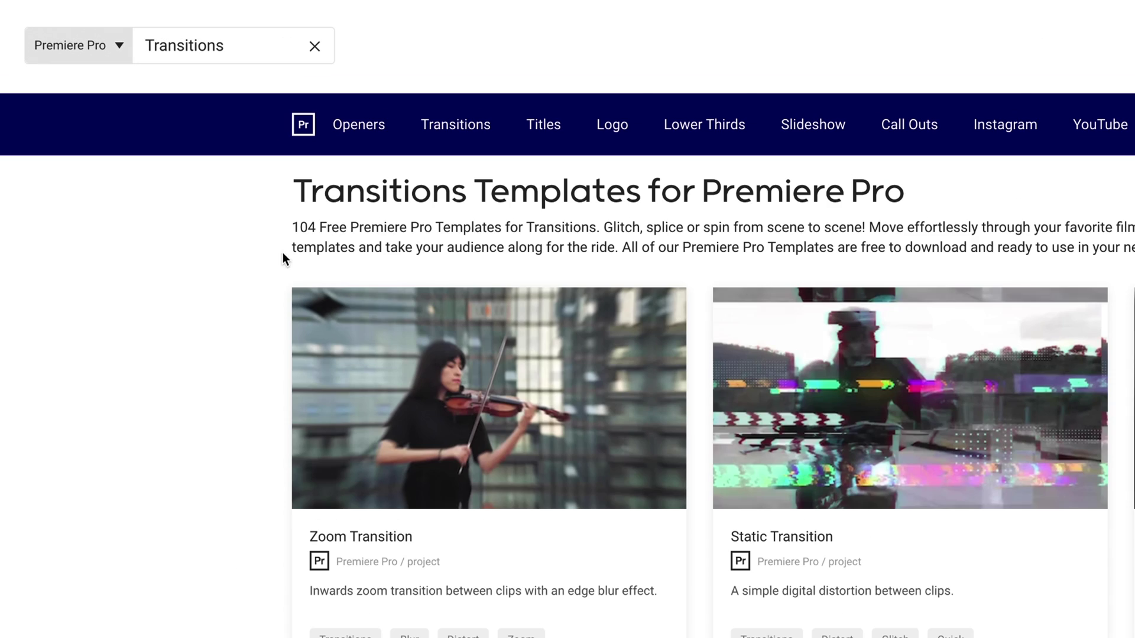
Open the Zoom Transition template page and save its free template zip to disk.
left_click_drag(181, 143, 373, 141)
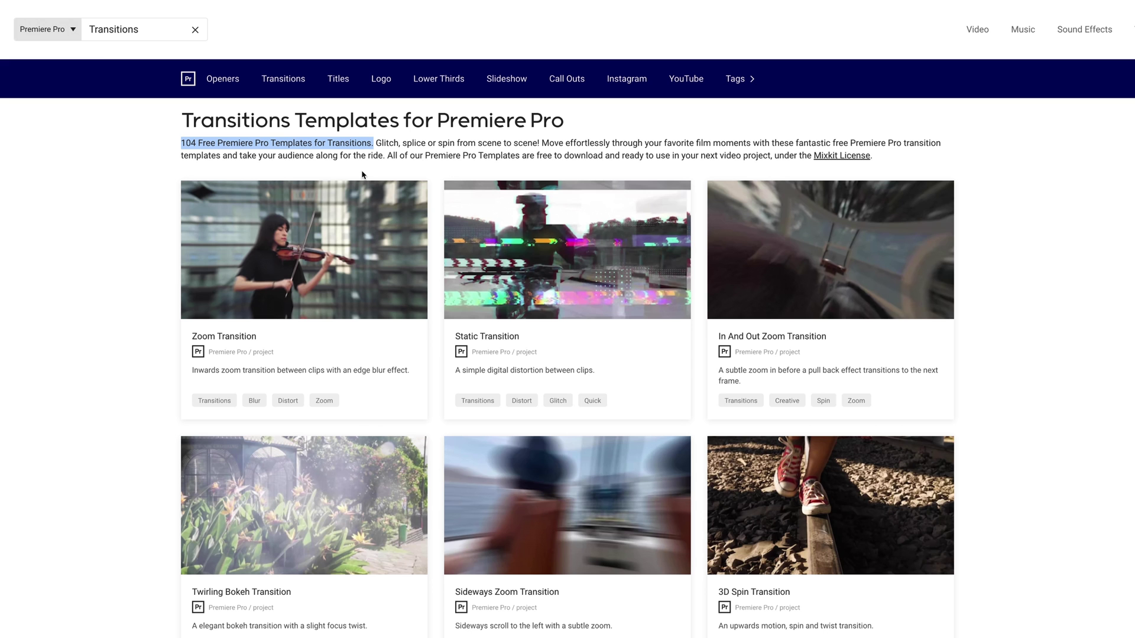
mouse_move(301, 228)
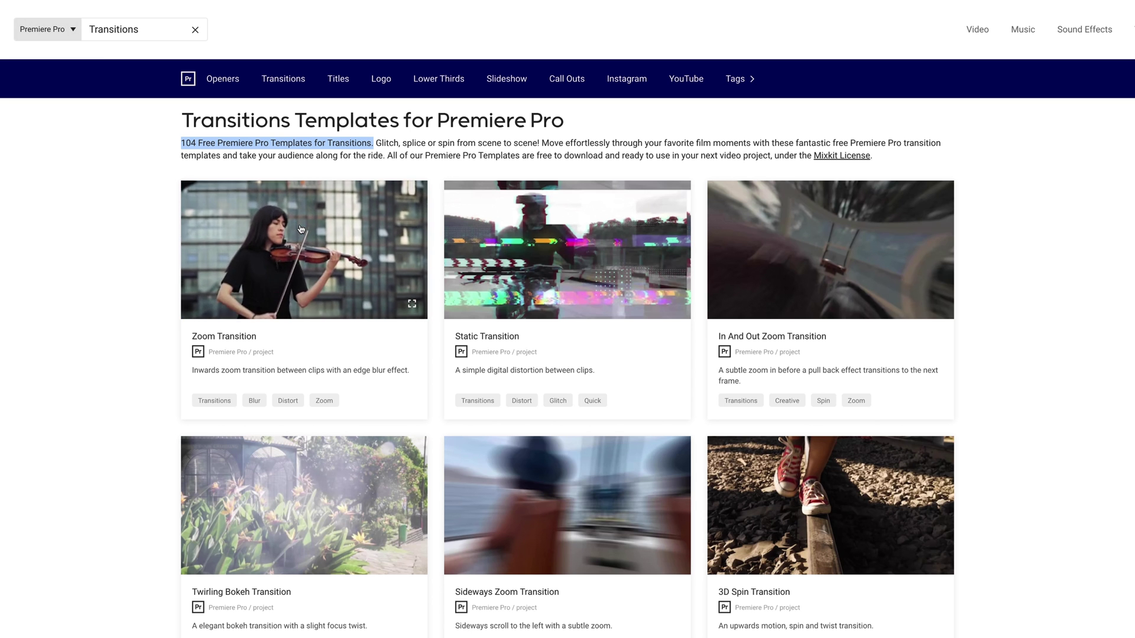
left_click(300, 229)
left_click(745, 212)
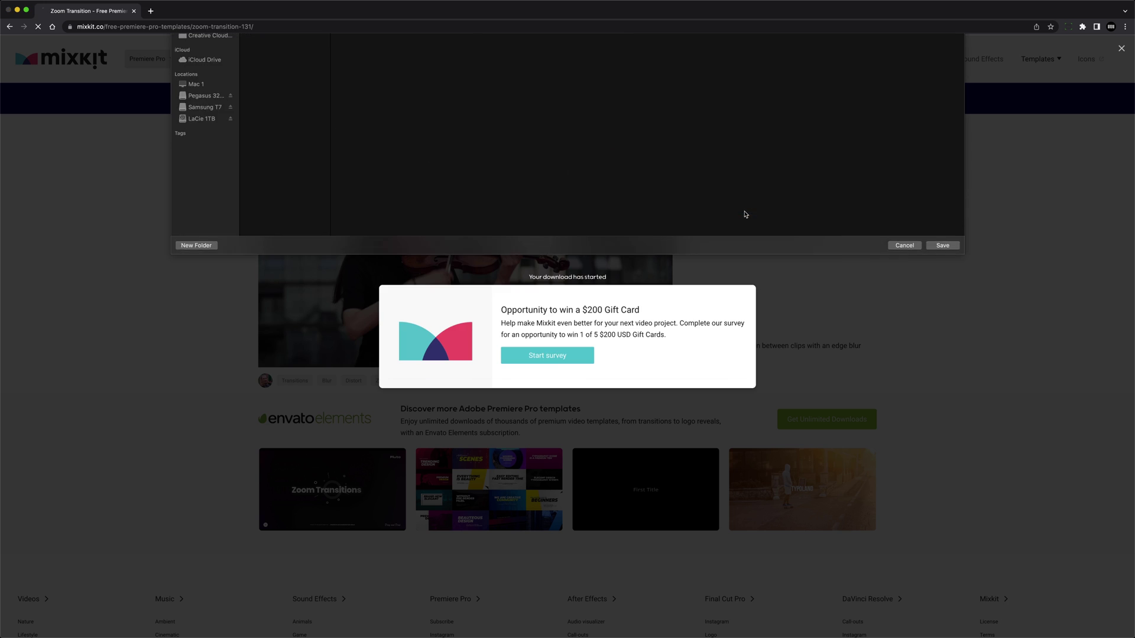
left_click(948, 394)
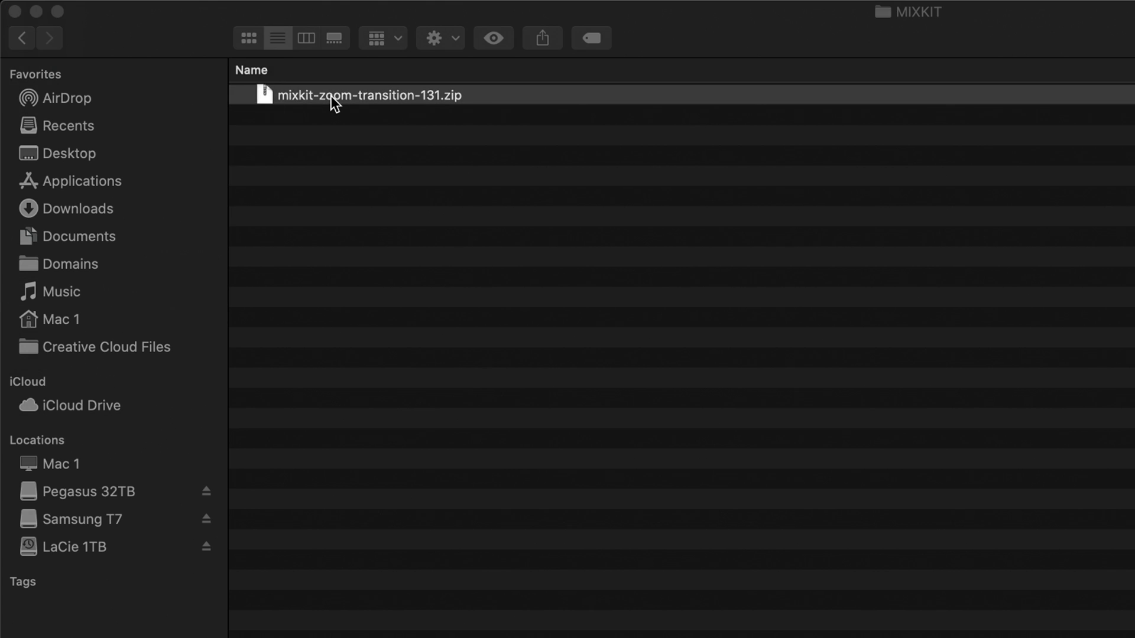
Extract the zip, trash the leftover archive, and expand the mixkit-zoom-transition-131 folder.
double_click(329, 96)
right_click(330, 115)
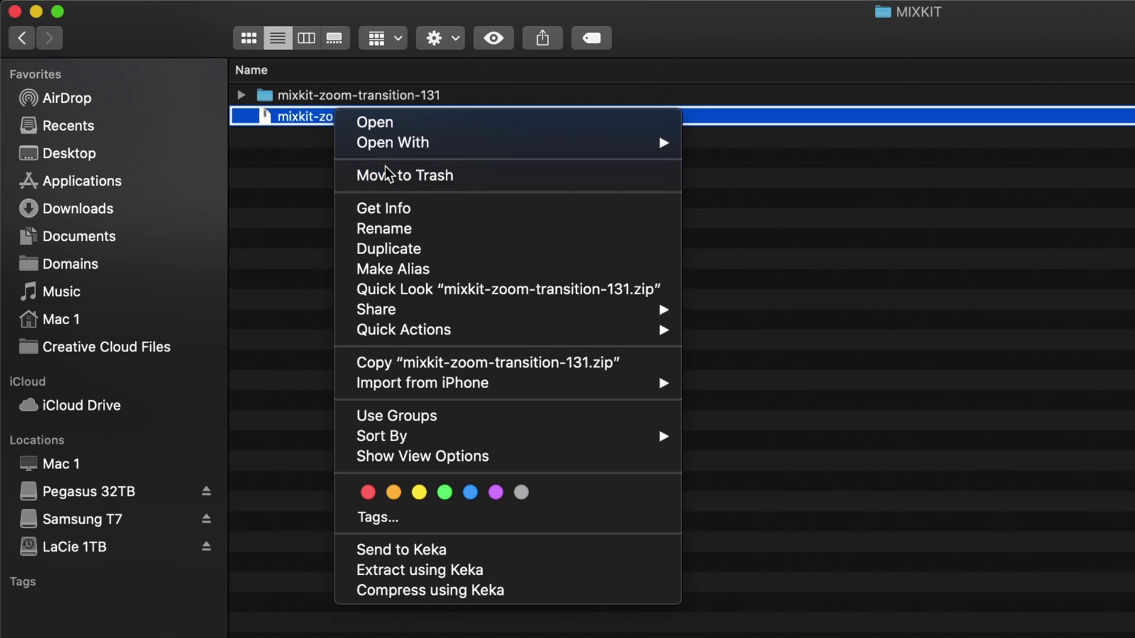
left_click(385, 168)
left_click(241, 96, "alt")
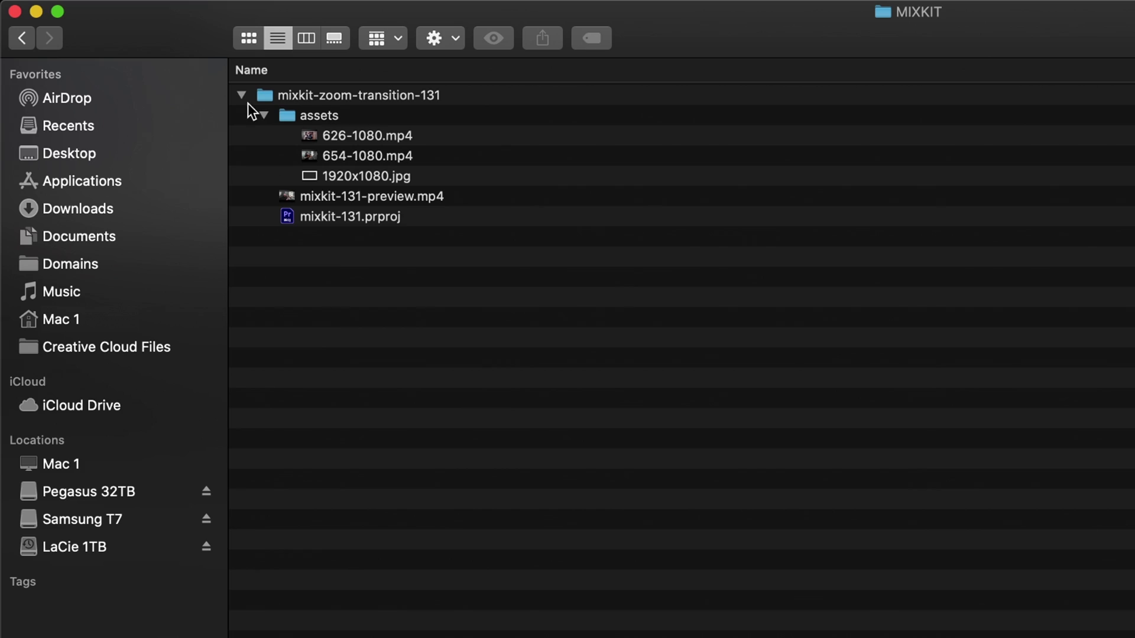
Quick Look mixkit-131-preview.mp4, inspect the assets, and select mixkit-131.prproj.
left_click(373, 199)
left_click(372, 35)
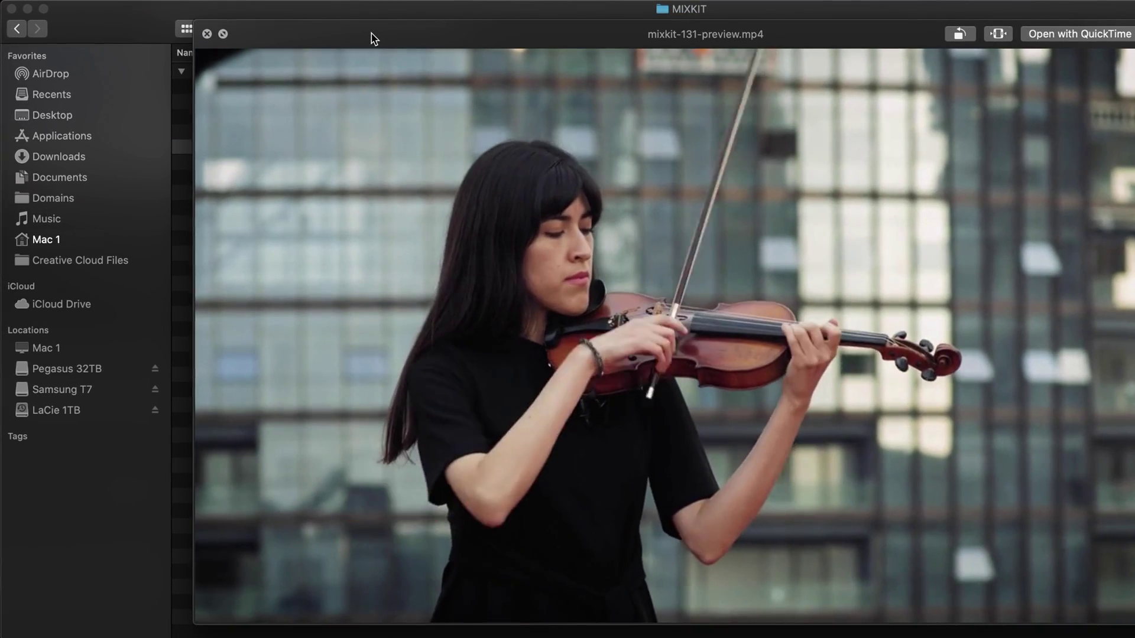
left_click(206, 33)
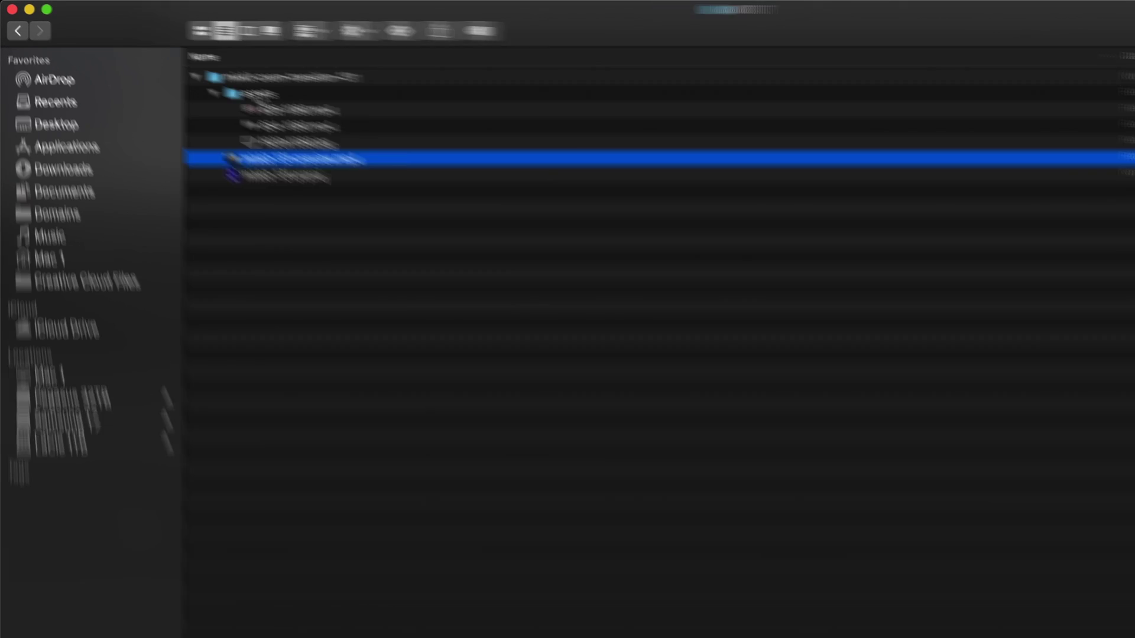
left_click(238, 87)
left_click(335, 136)
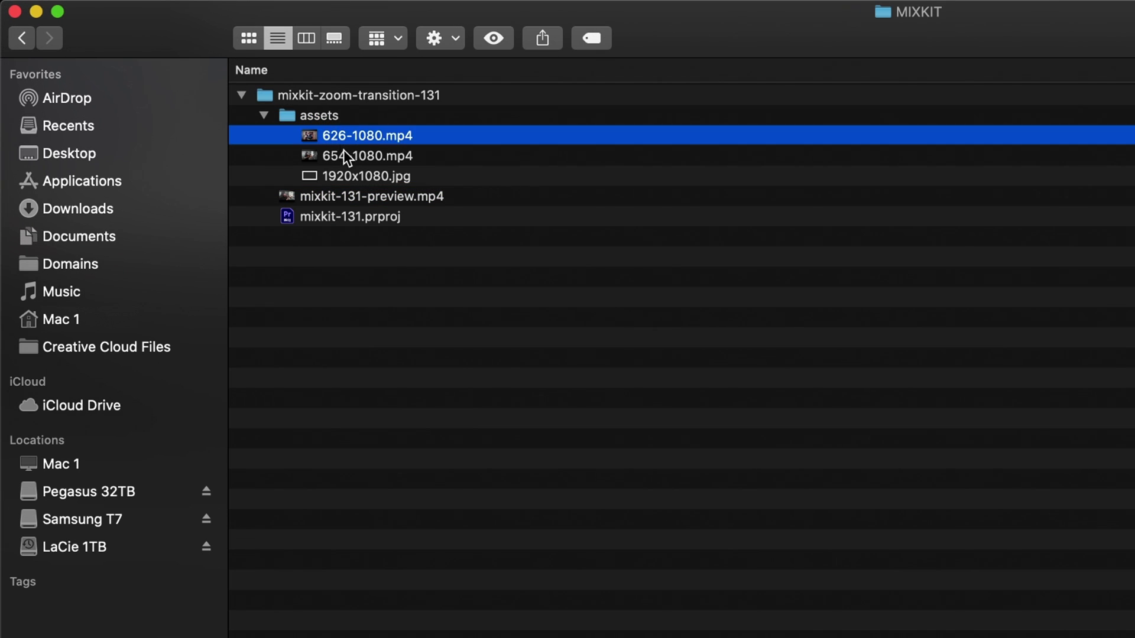
left_click(346, 156)
left_click(349, 176)
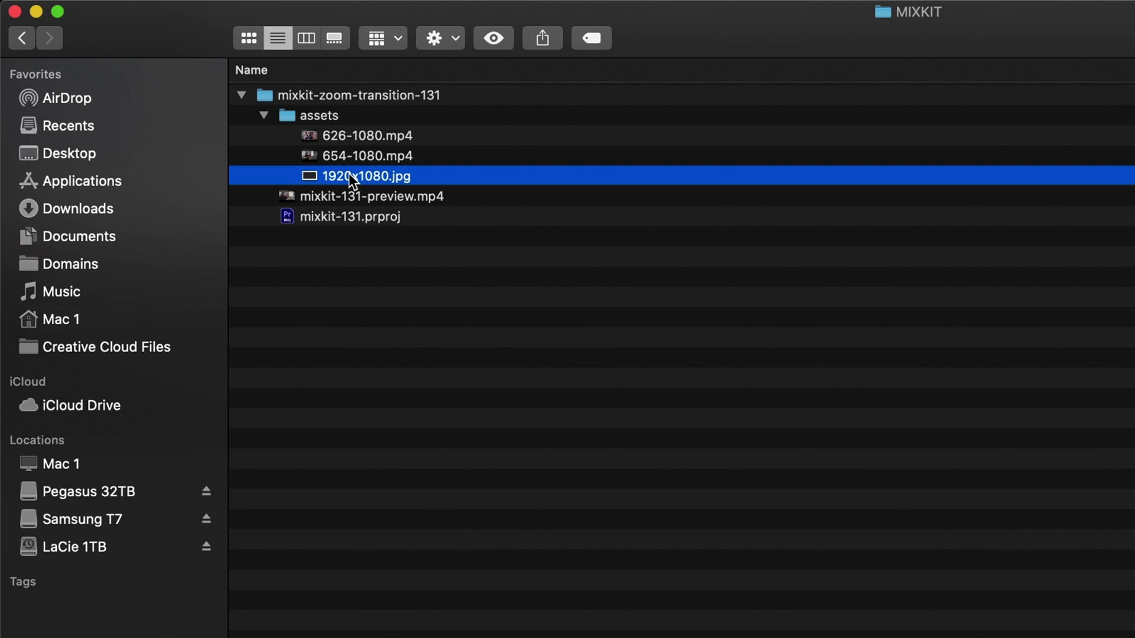
left_click(338, 224)
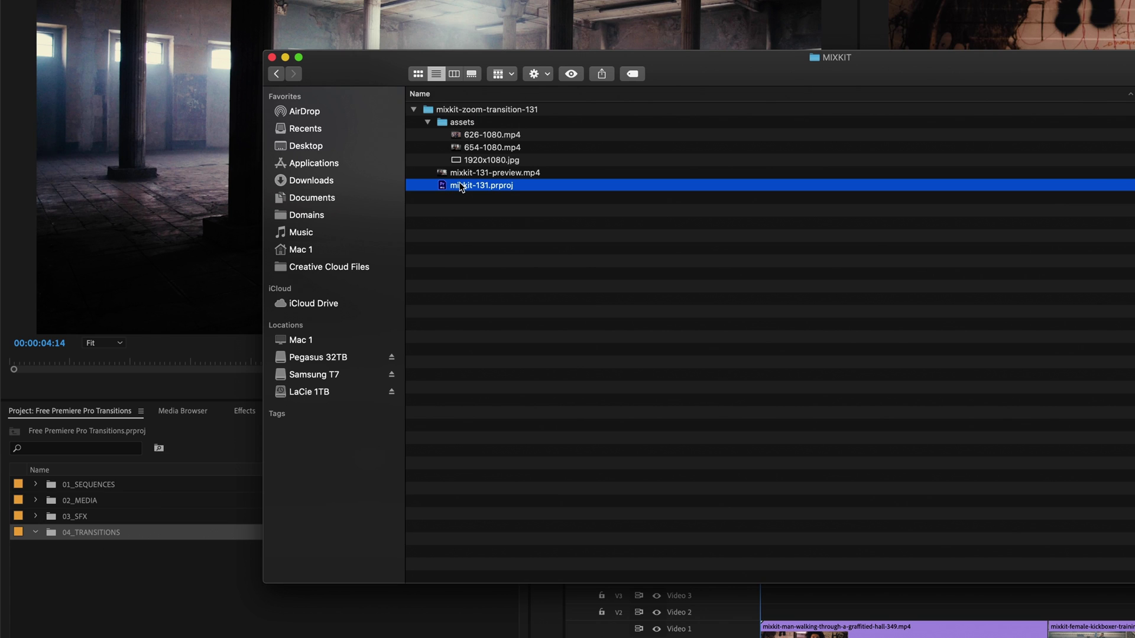
Drag mixkit-131.prproj onto the 04_TRANSITIONS bin and import the entire project.
left_click_drag(462, 187, 83, 534)
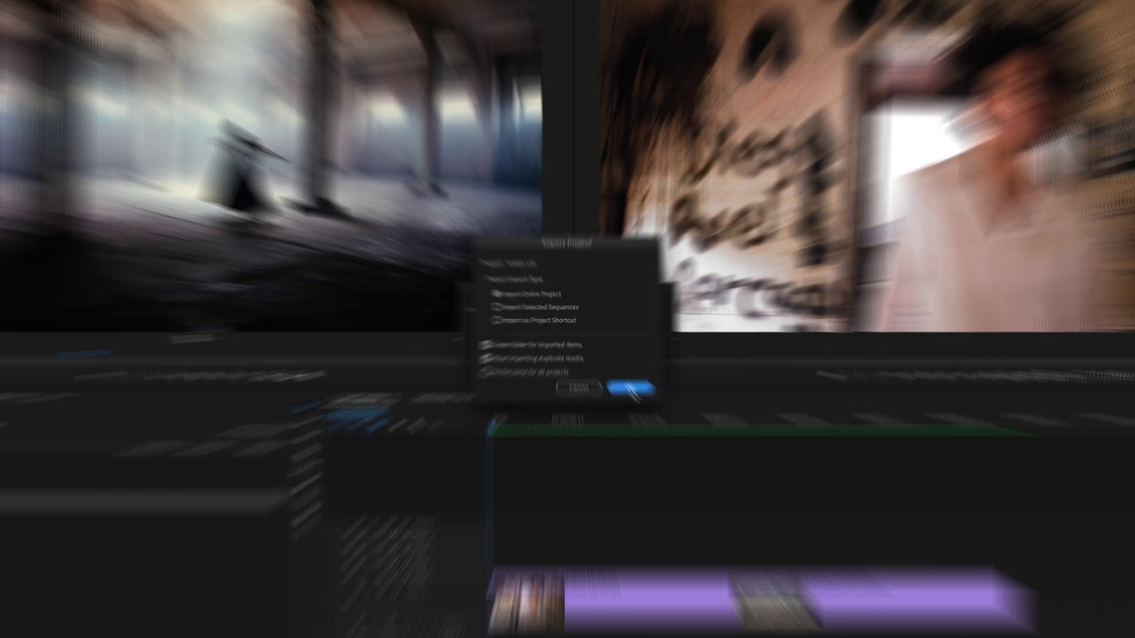
left_click(686, 449)
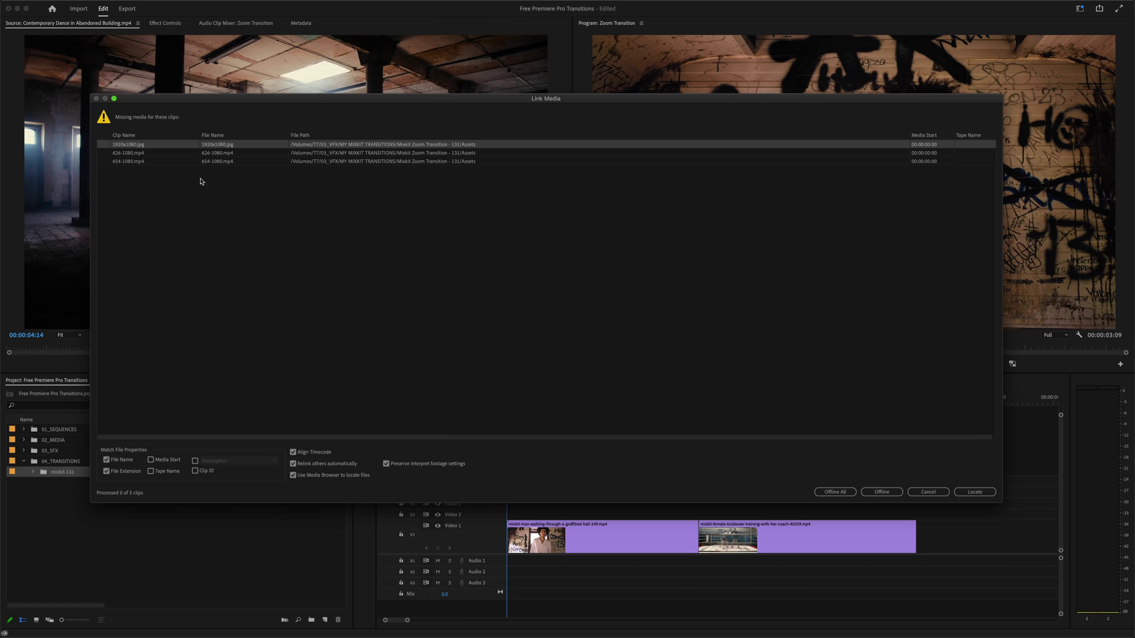
Relink the three missing clips to the mixkit-zoom-transition-131 assets folder, choosing 1920x1080.jpg.
left_click(980, 492)
scroll(533, 441, "down", 5)
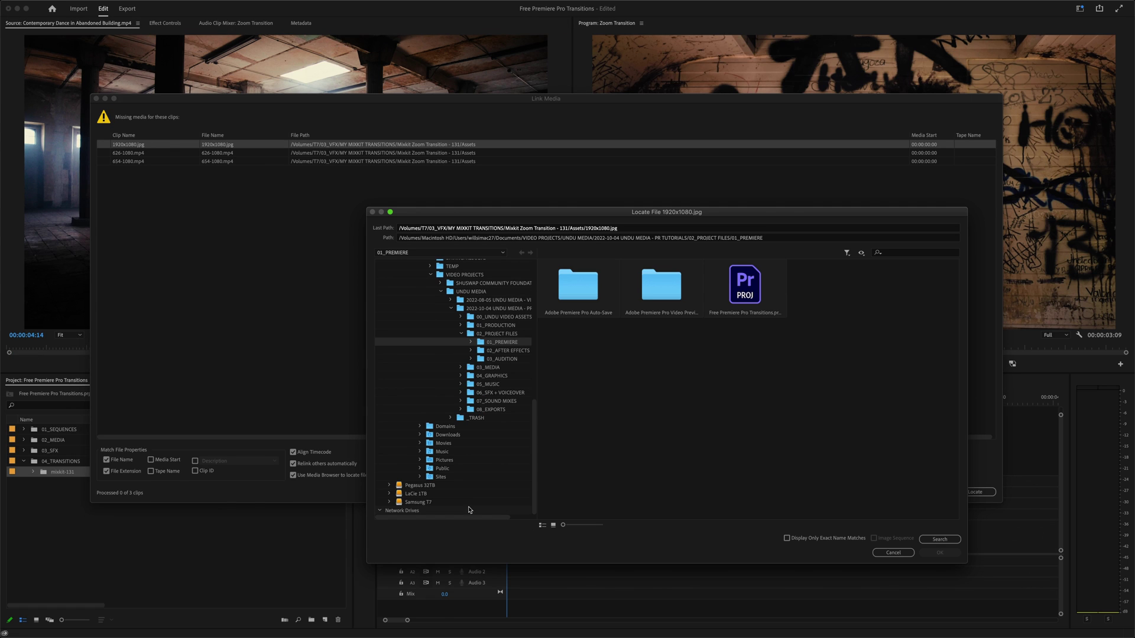
left_click(447, 502)
double_click(831, 287)
double_click(775, 299)
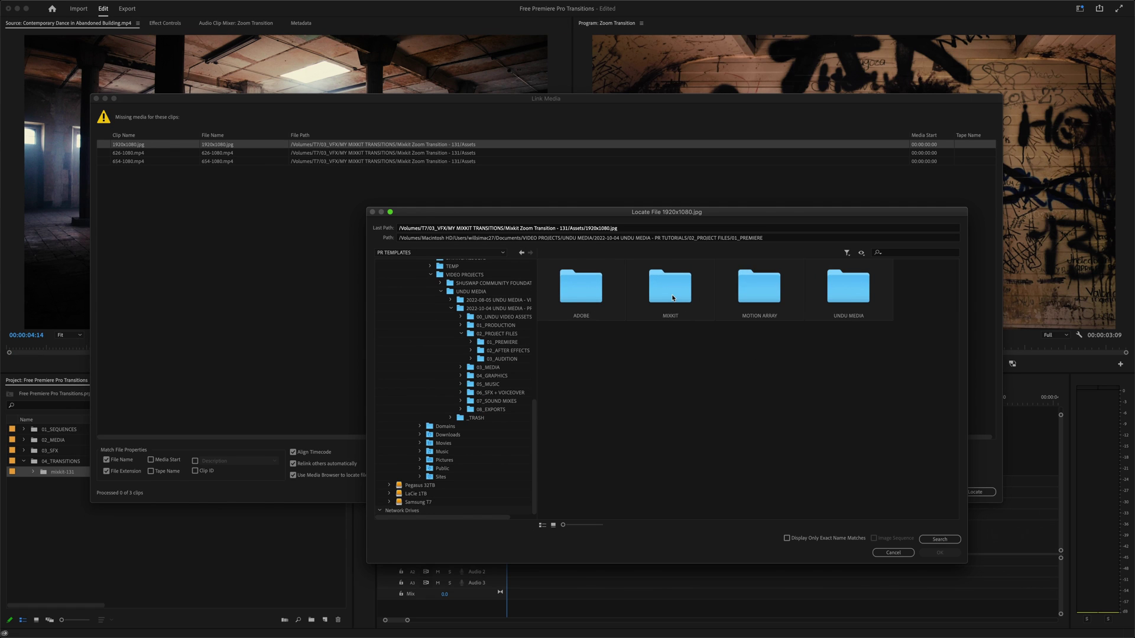
double_click(671, 296)
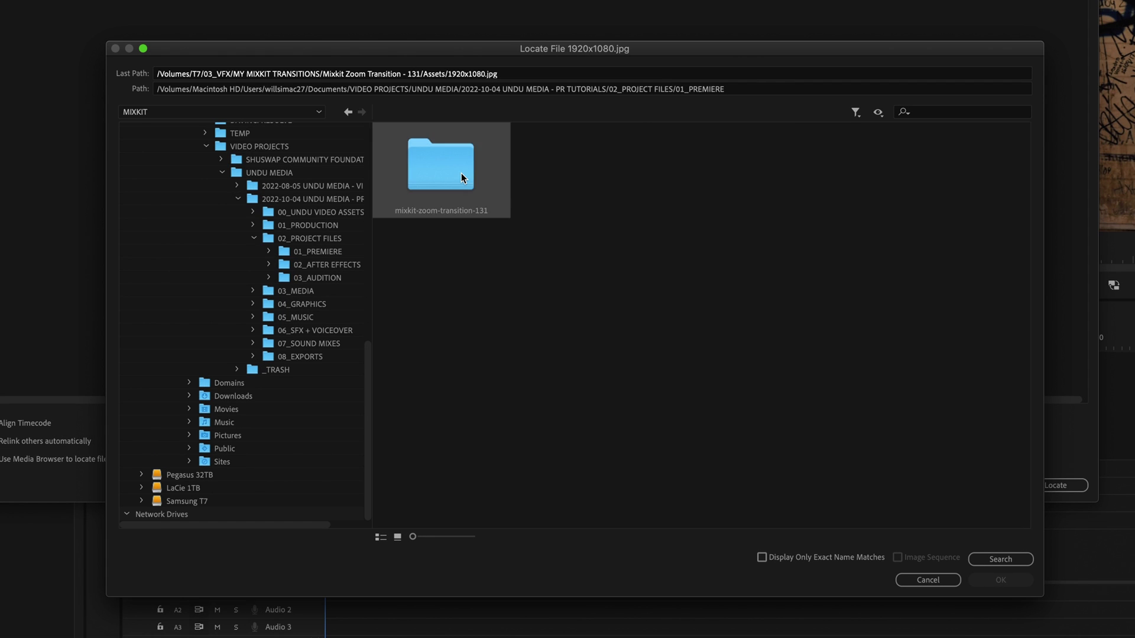
double_click(461, 172)
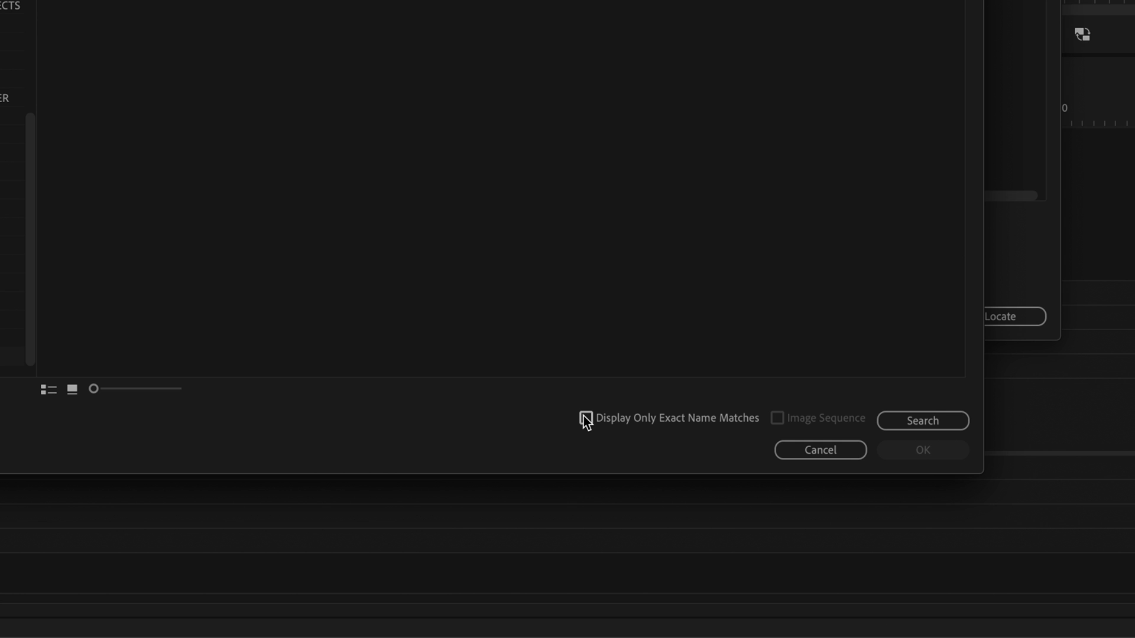
left_click(585, 419)
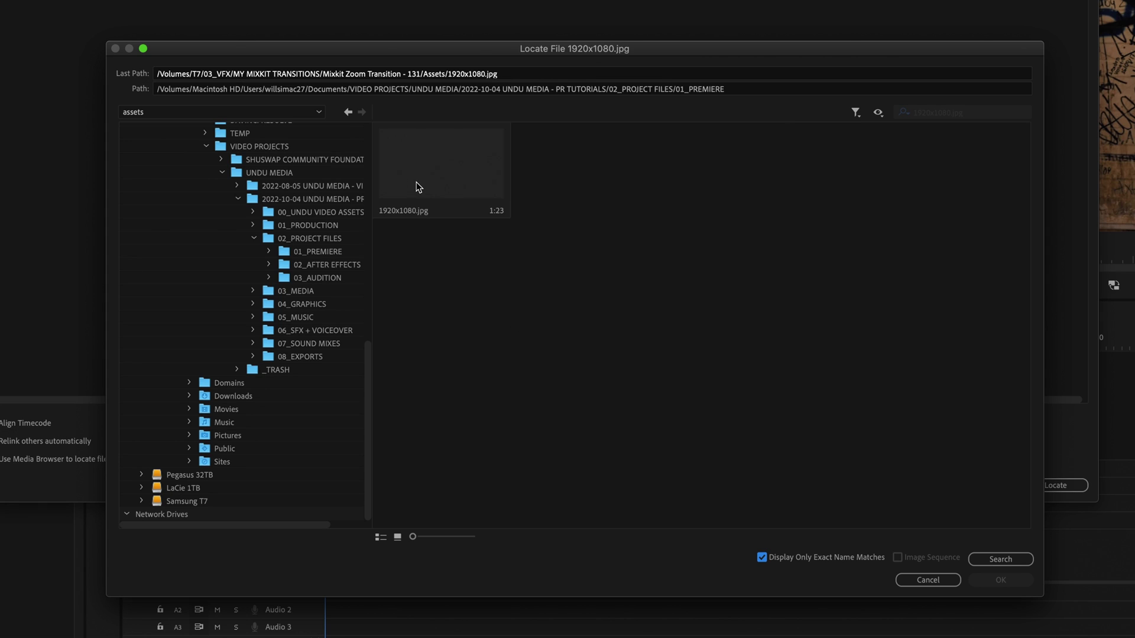
left_click(419, 187)
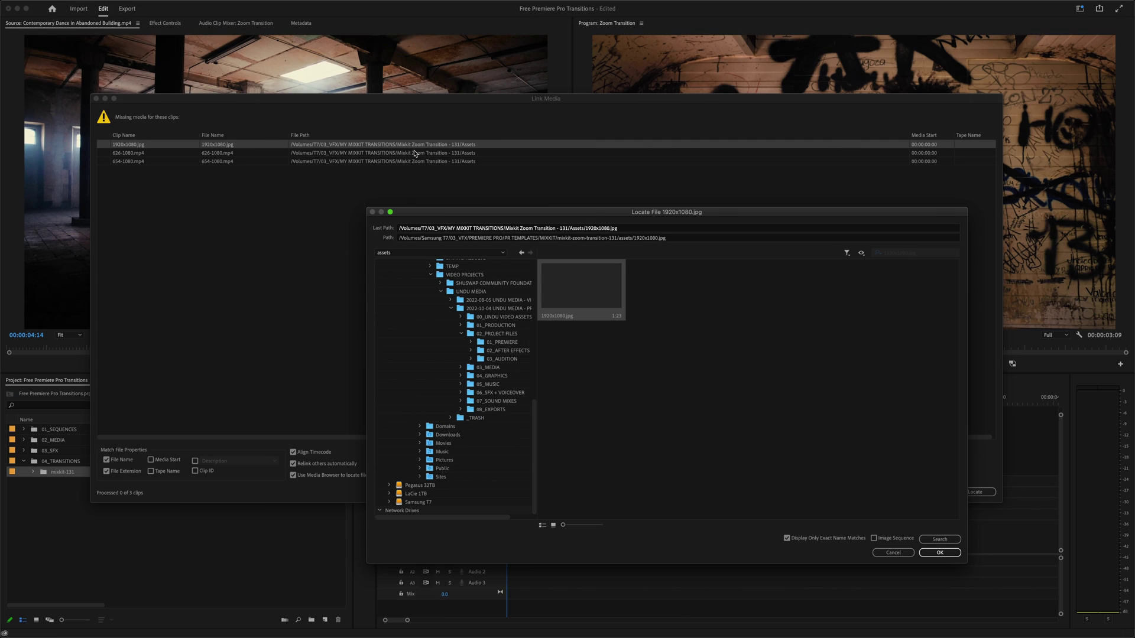
left_click(943, 554)
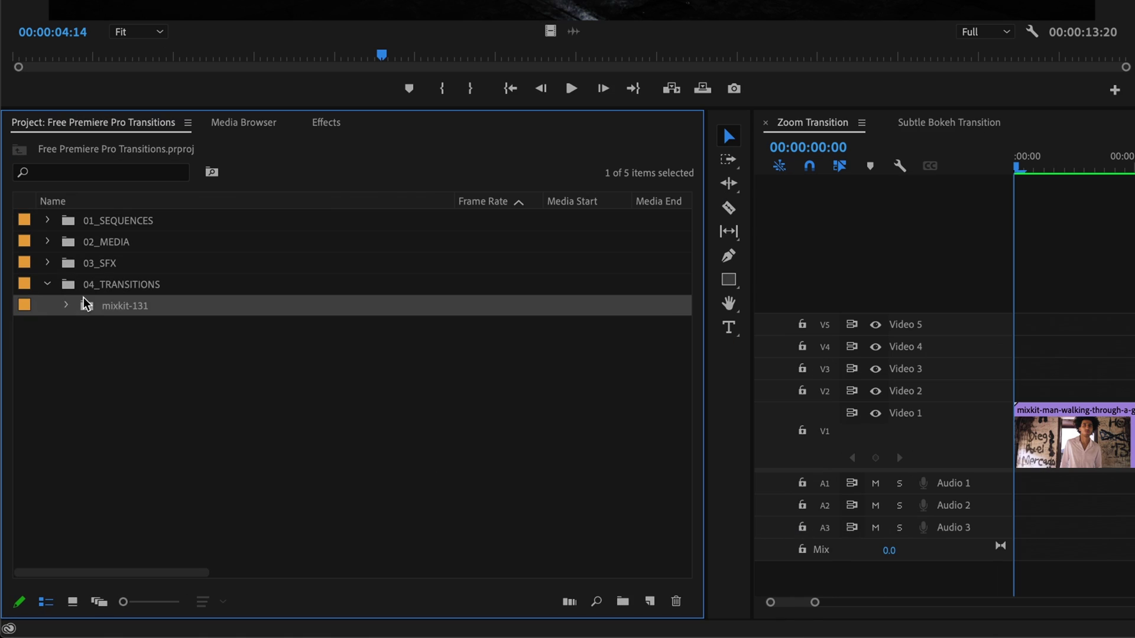
Give the imported mixkit-131 bin the name 'Mixkit Zoom Transition'.
left_click(55, 471)
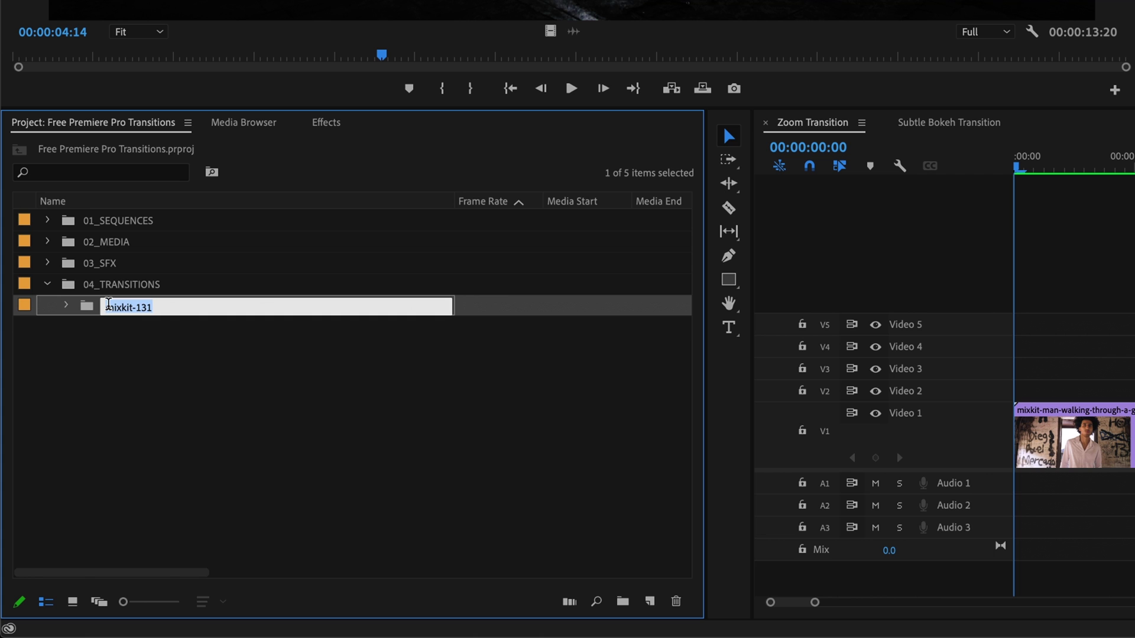
type("Mixkit Zoom Transiti")
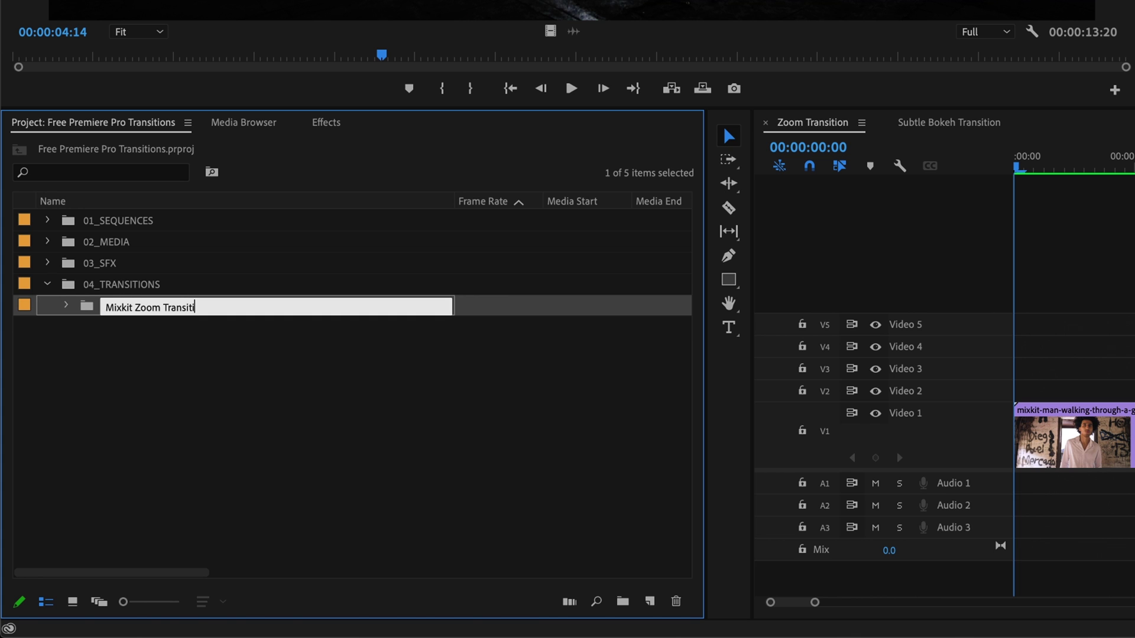
type("on")
key("Return")
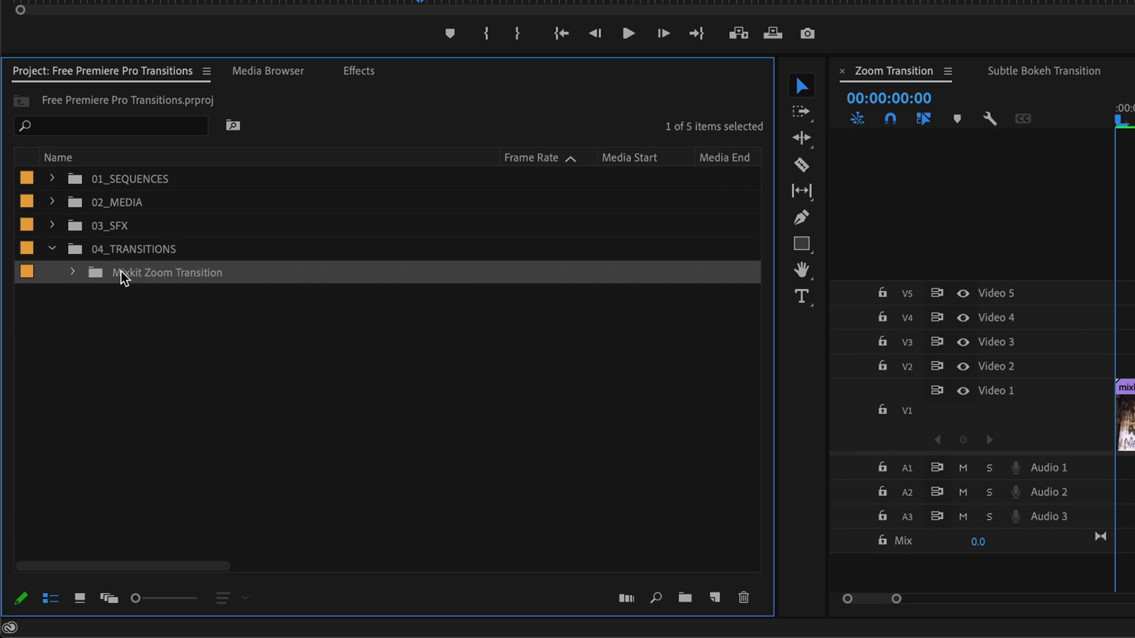
Expand the bin's Assets and Videos folders to inspect 626-1080.mp4, 654-1080.mp4 and 1920x1080.jpg.
left_click(73, 272)
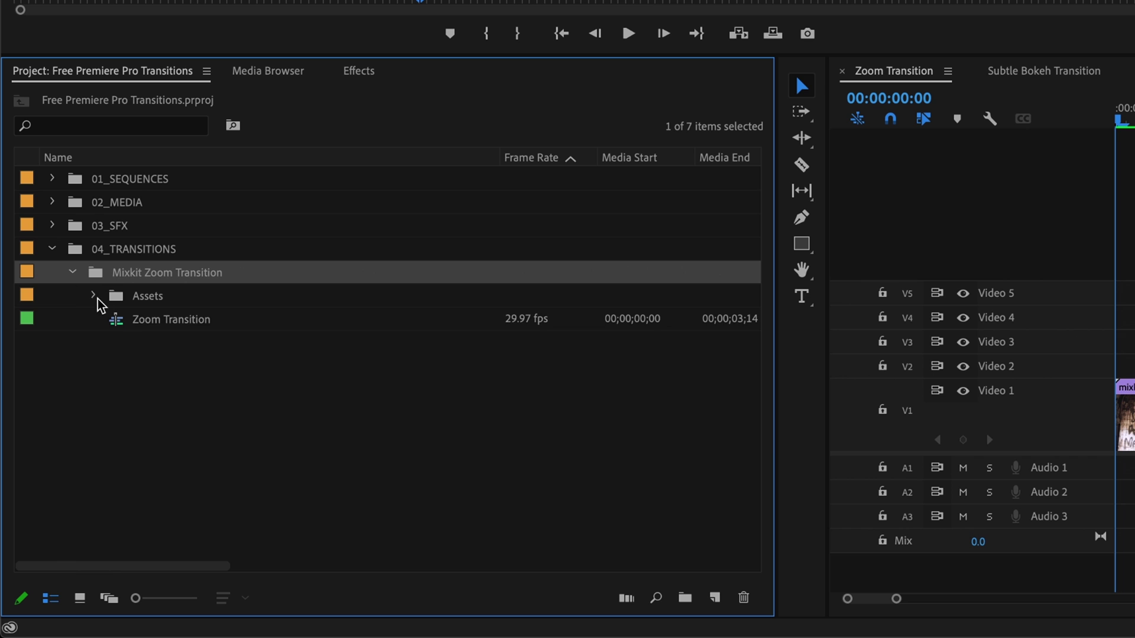
left_click(94, 295)
left_click(115, 342)
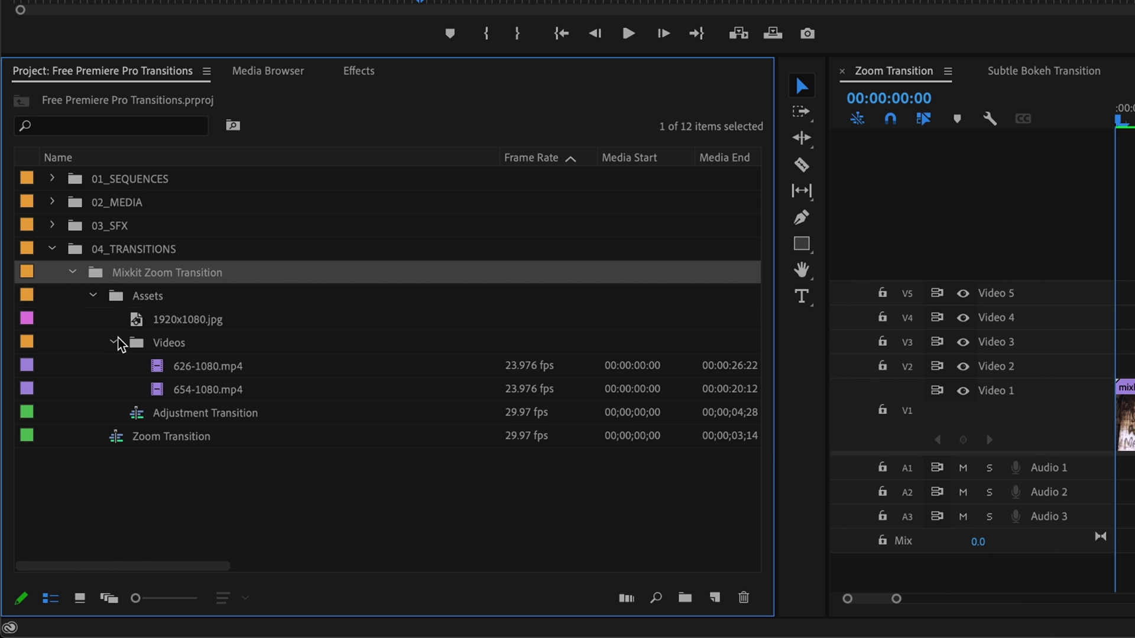
left_click(208, 370)
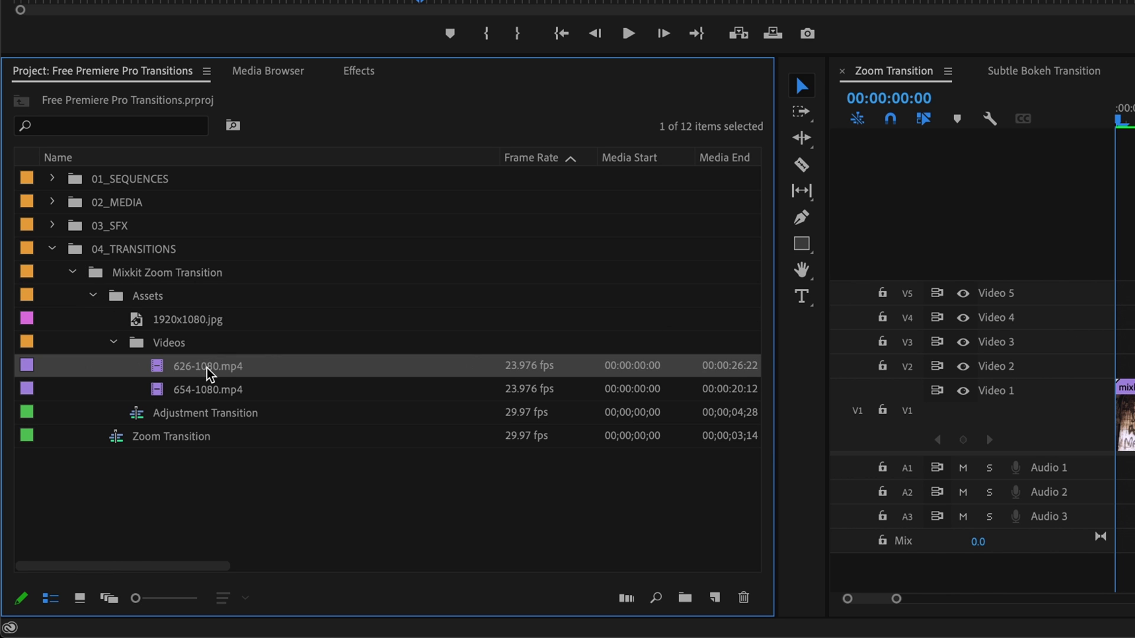
left_click(212, 391)
left_click(193, 324)
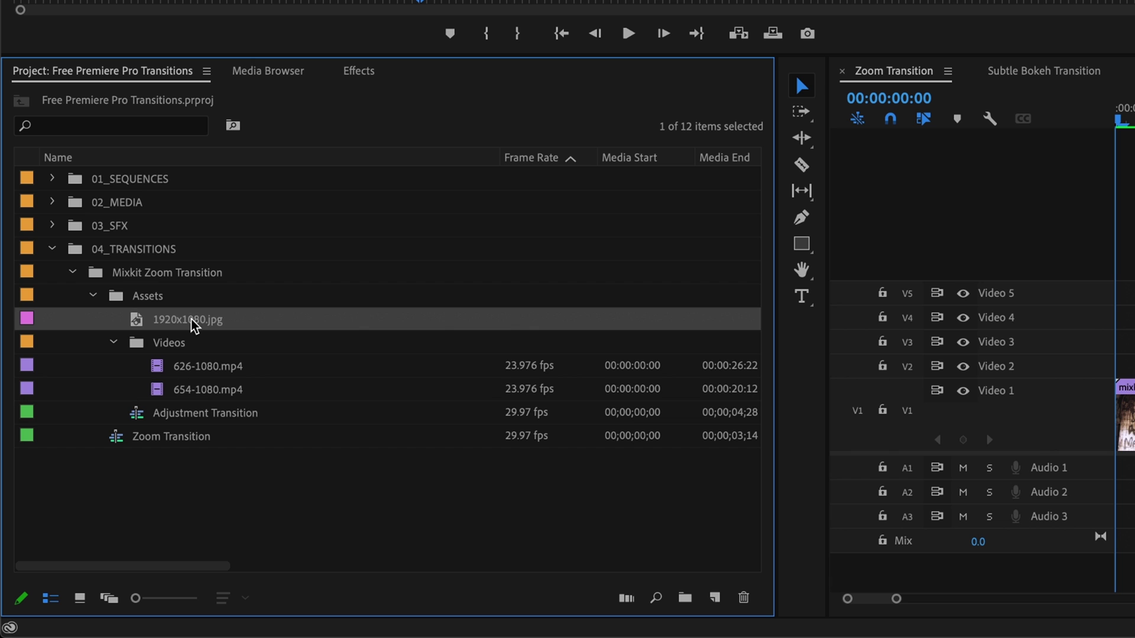
left_click(116, 344)
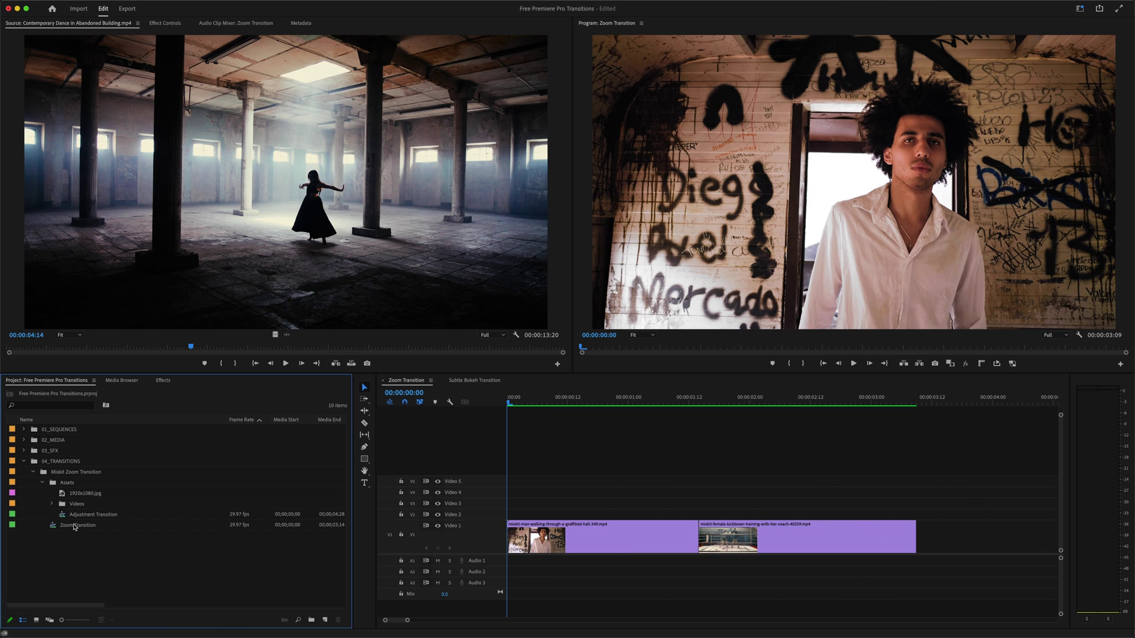
Open the Zoom Transition template sequence and play back the transition across its cut.
double_click(74, 526)
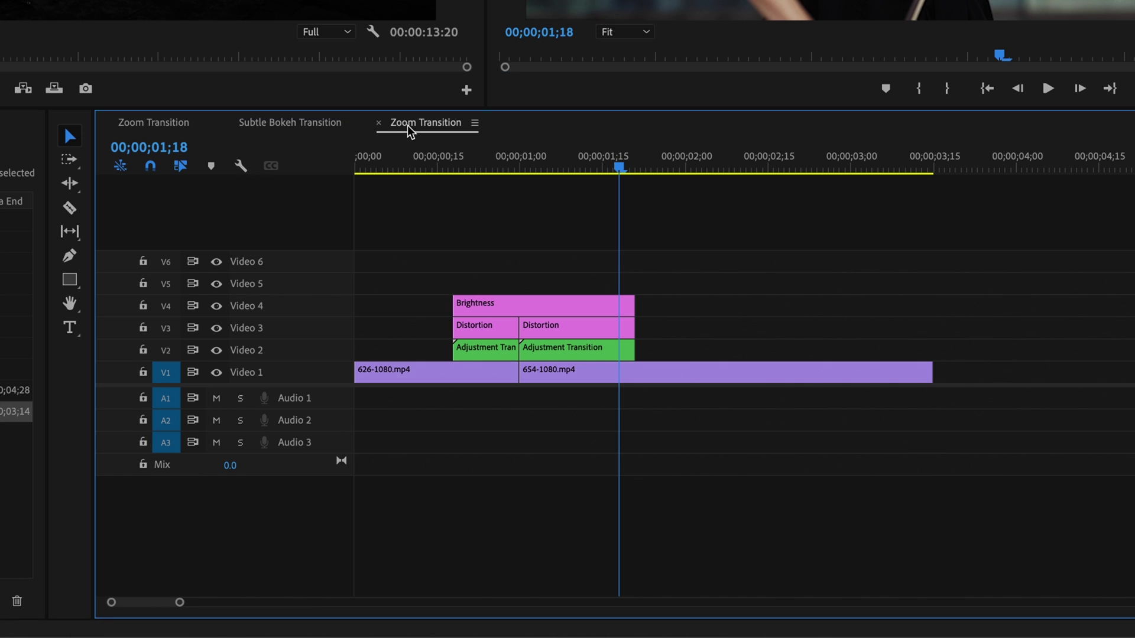
left_click(754, 378)
left_click(409, 379)
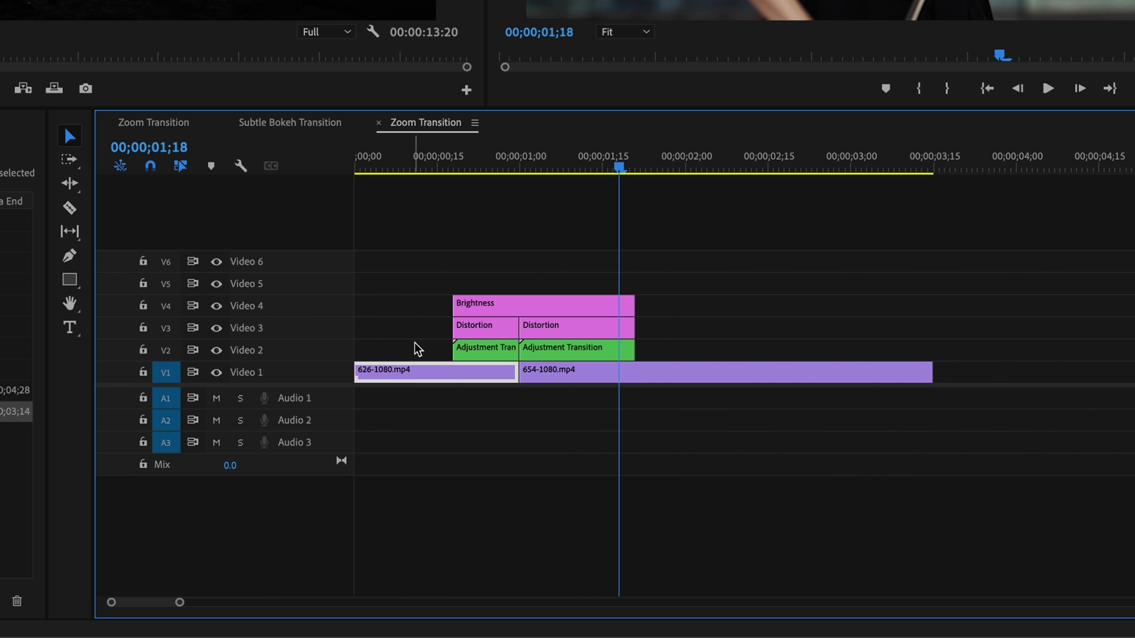
left_click(430, 171)
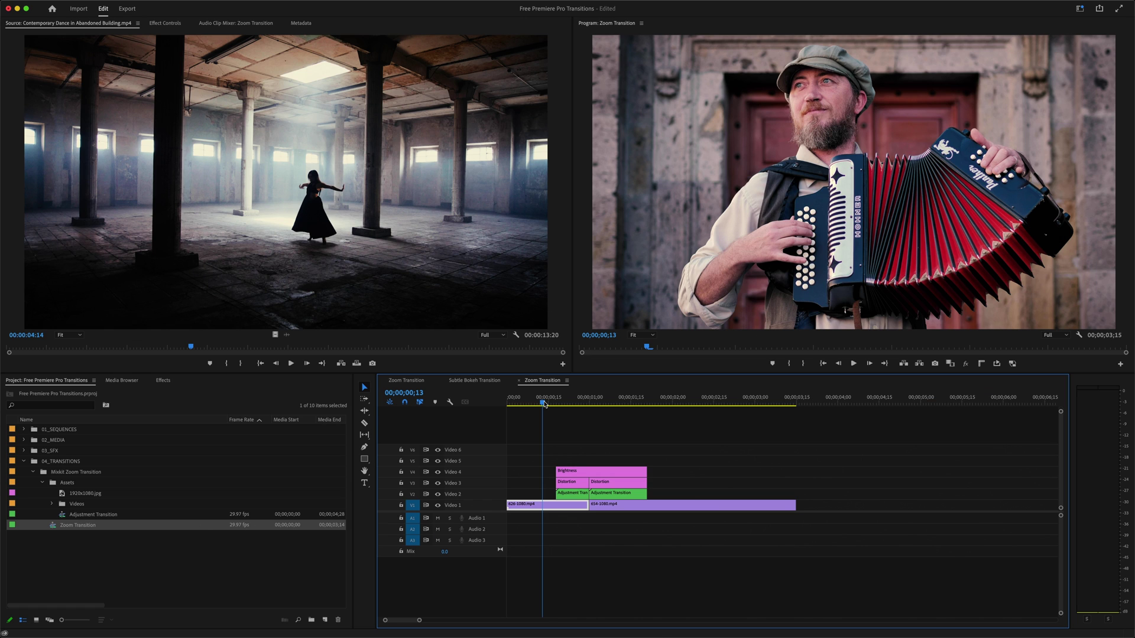
key("space")
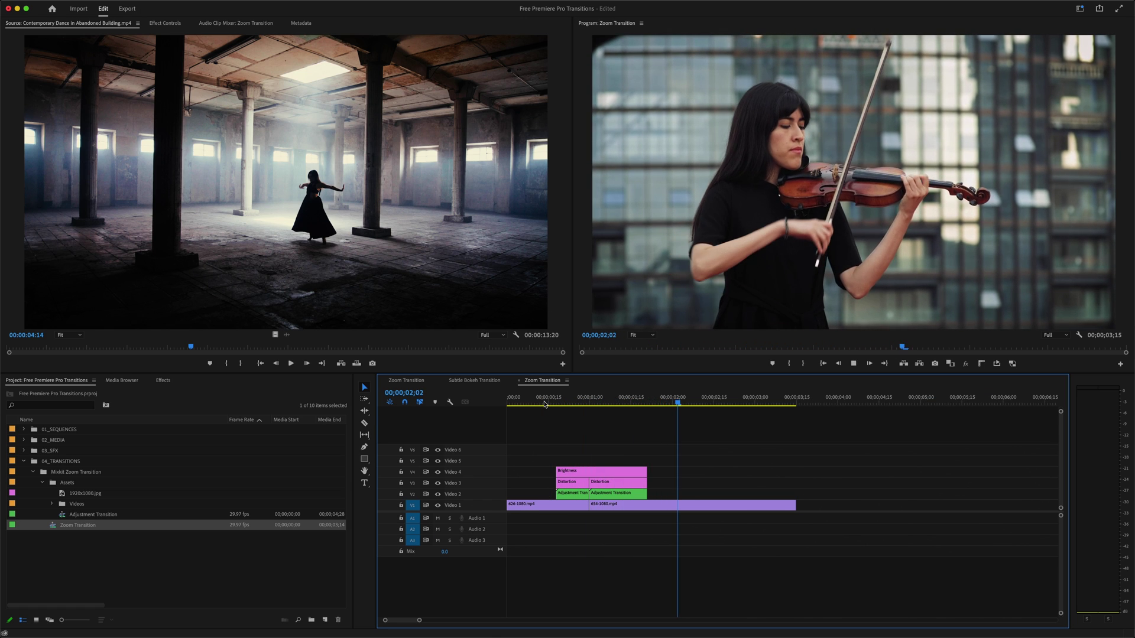
key("space")
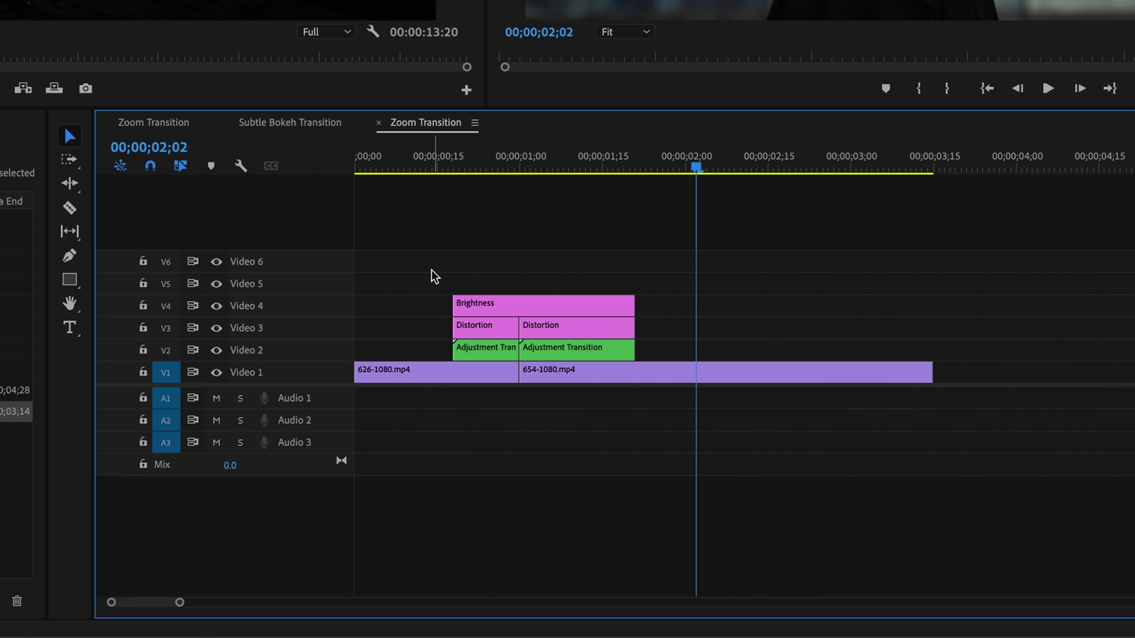
Copy the template's effect layers and paste them on V2 at 1 second in your Zoom Transition sequence.
left_click_drag(435, 277, 648, 357)
key("super+c")
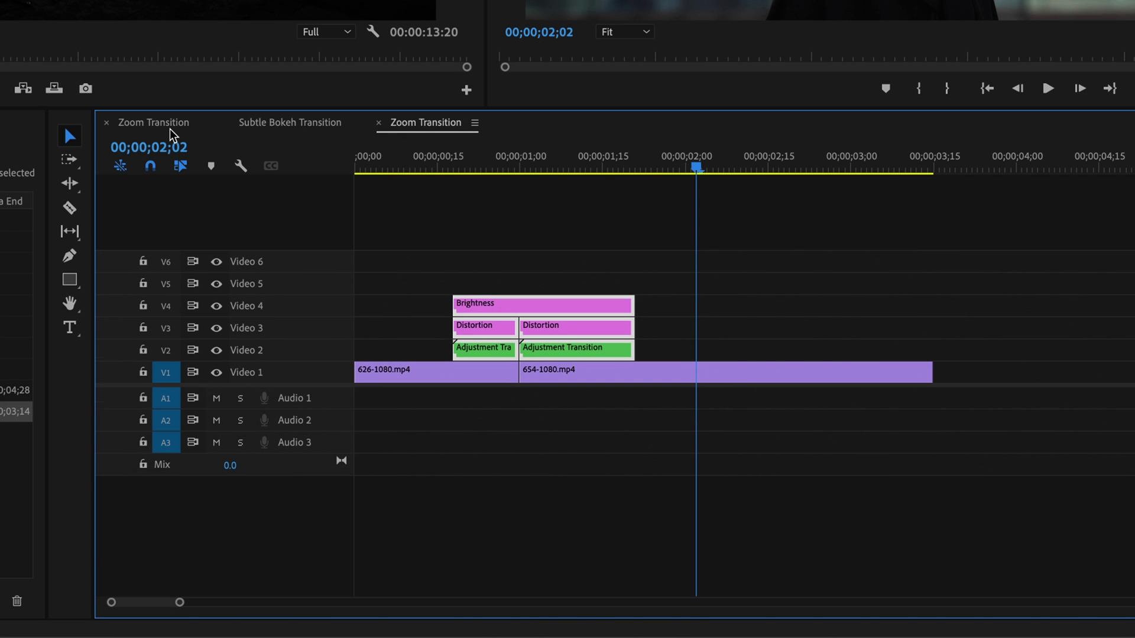
left_click(171, 127)
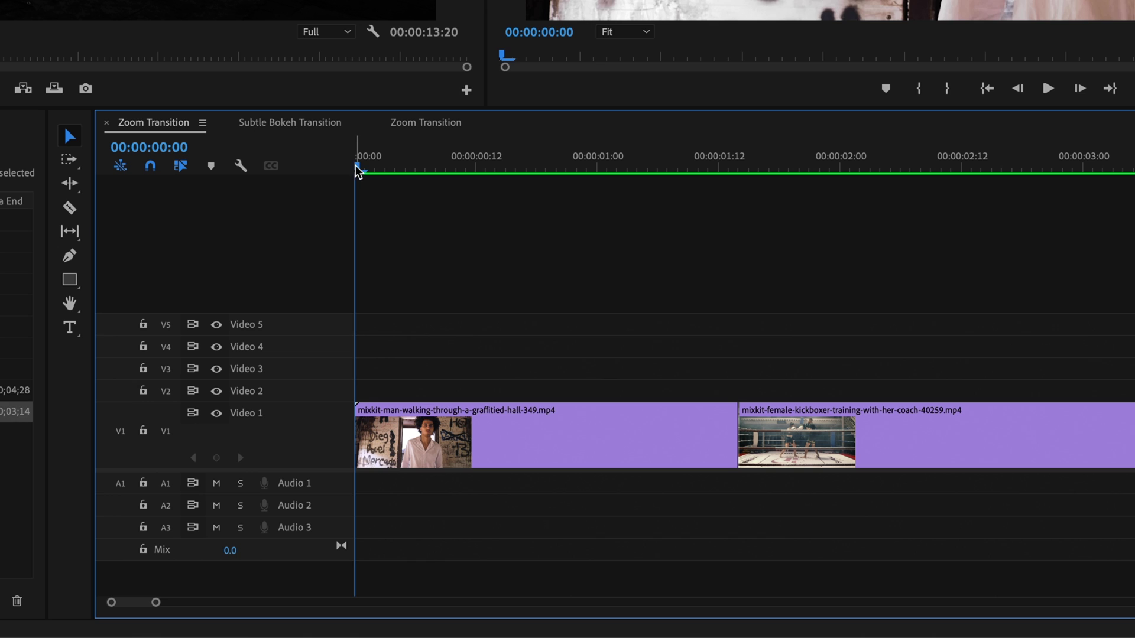
left_click_drag(358, 169, 602, 175)
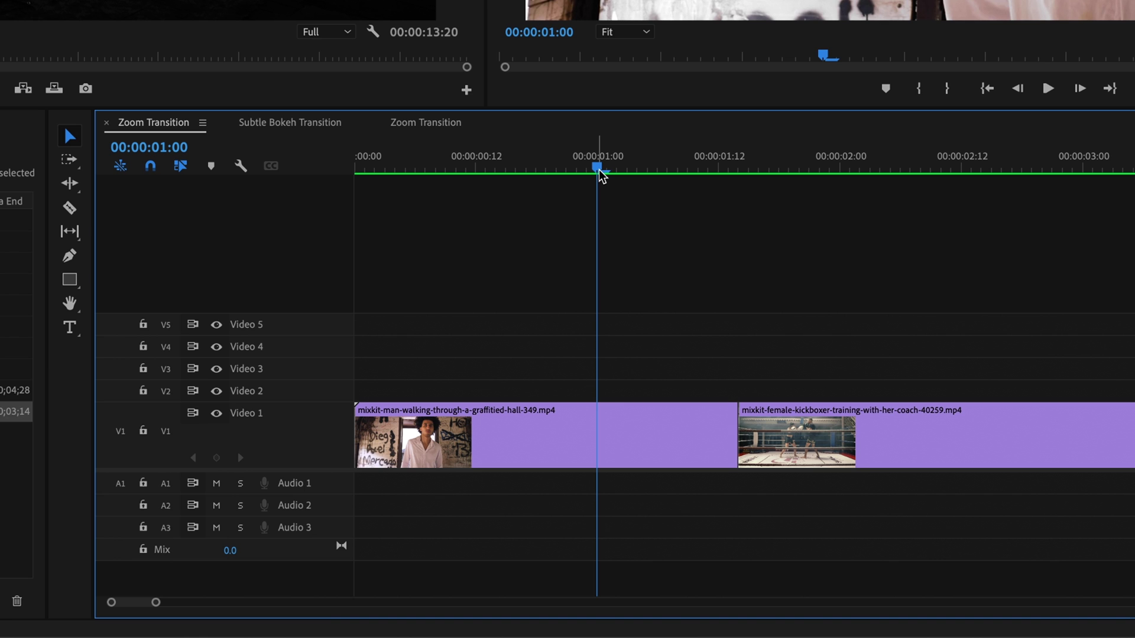
left_click(165, 392)
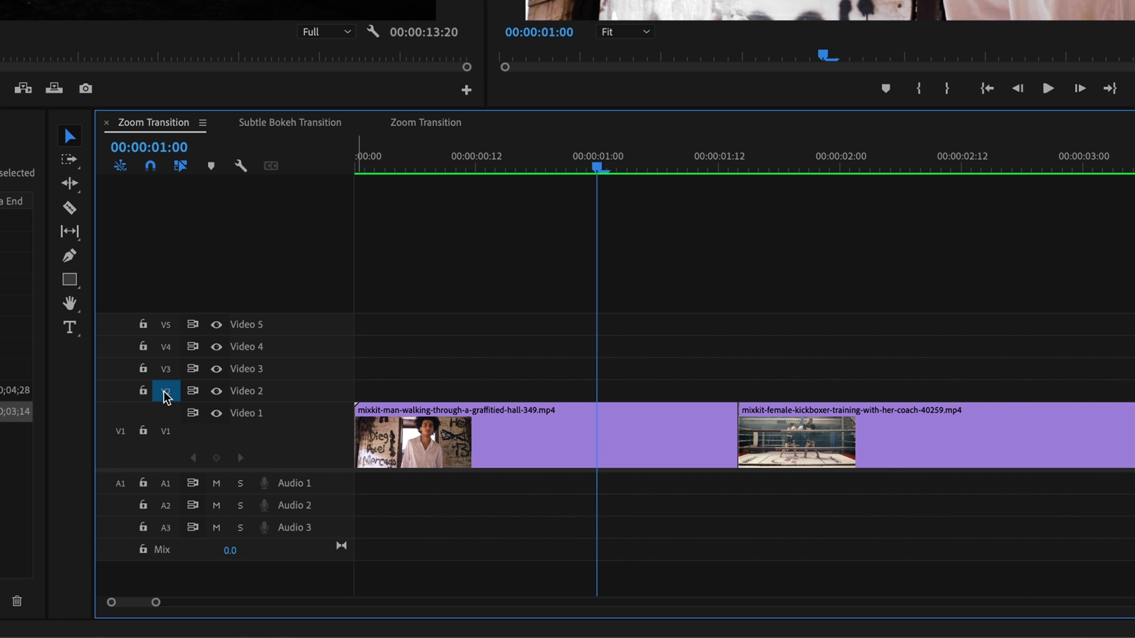
key("super+v")
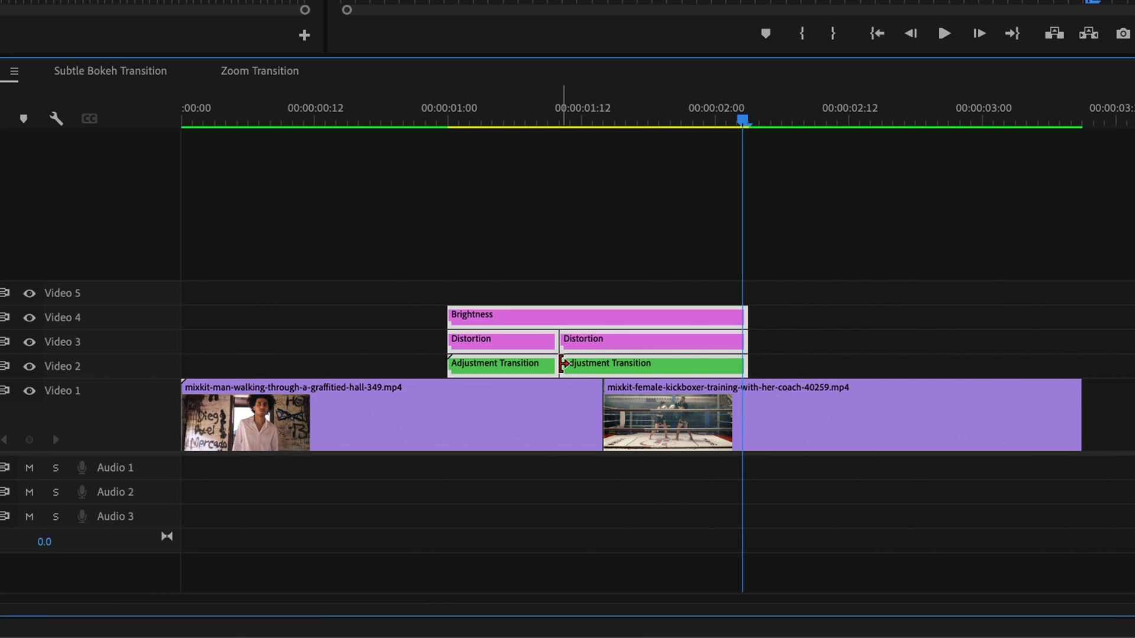
Shift the three stacked zoom adjustment layers about 4 frames later, then preview the transition.
left_click_drag(508, 275, 625, 377)
left_click_drag(583, 324, 627, 315)
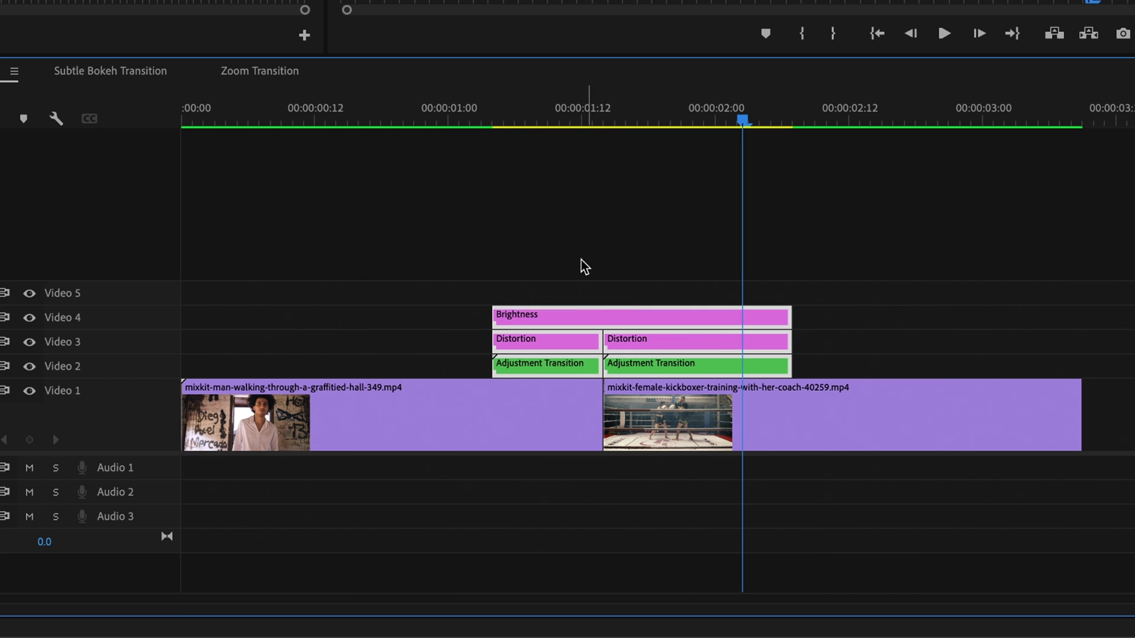
left_click(369, 121)
key("space")
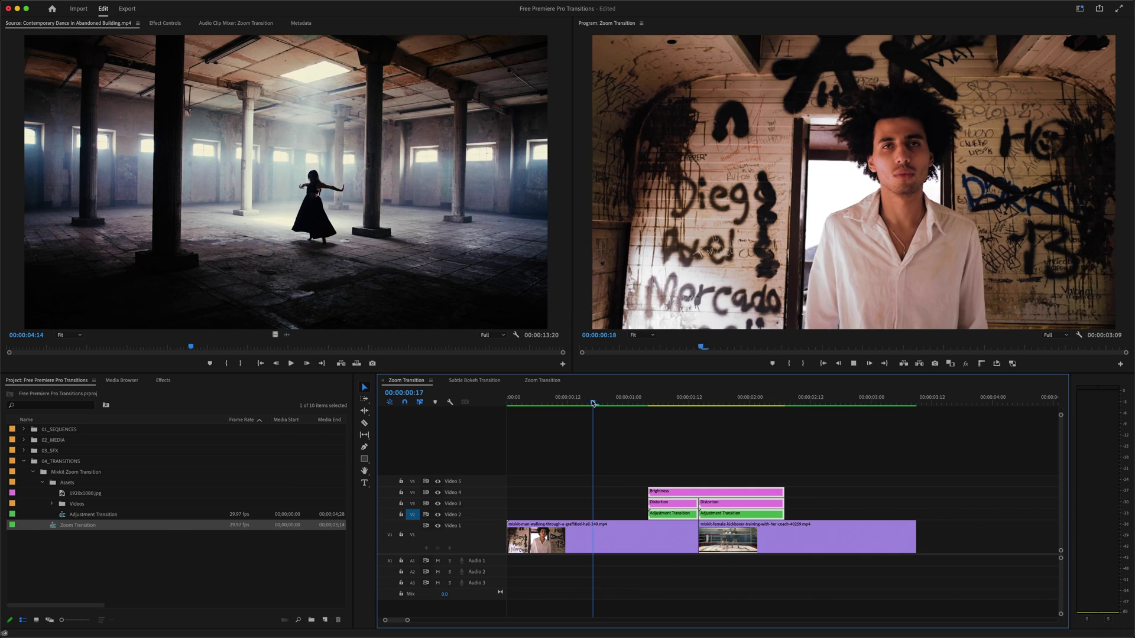
key("space")
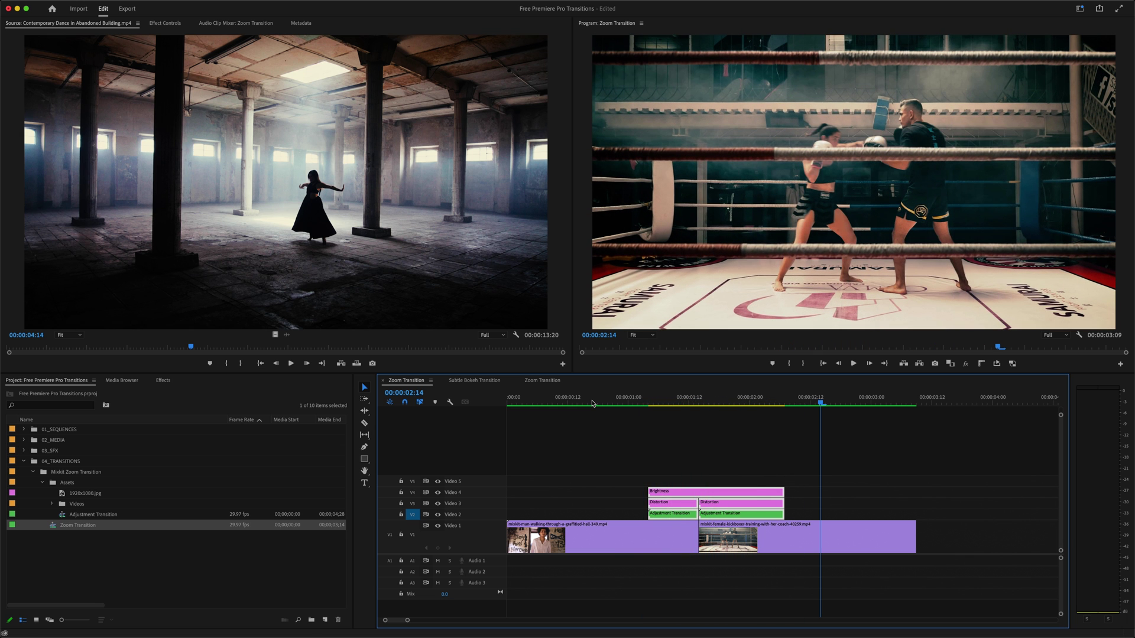
Import the mixkit-470.prproj project into the 04_TRANSITIONS folder with default import options.
left_click(34, 471)
left_click(56, 462)
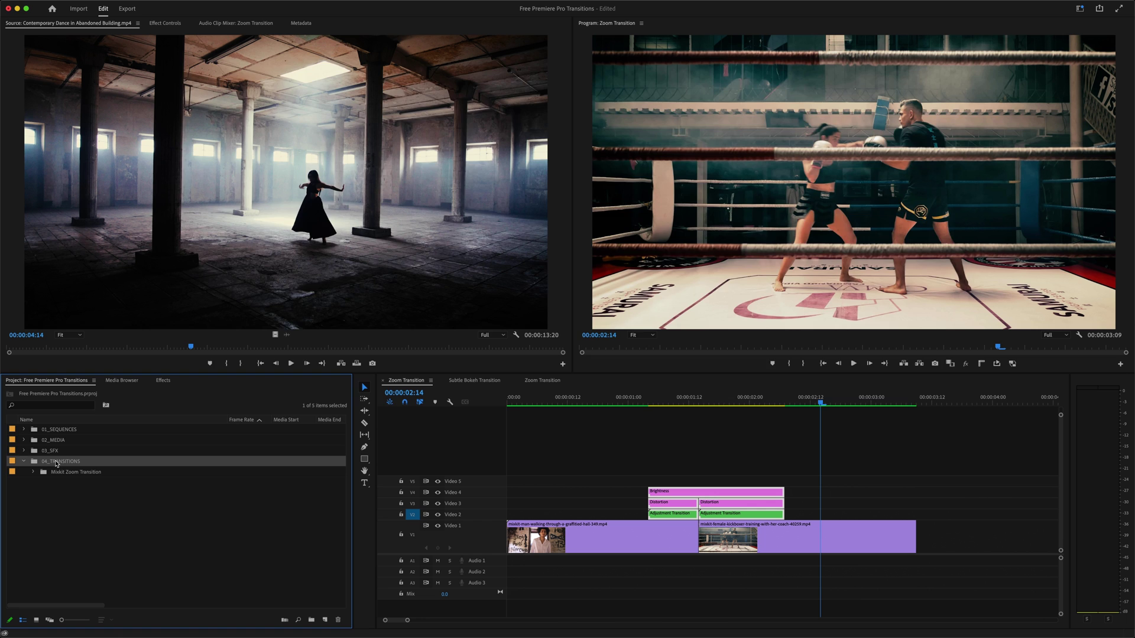
key("super+i")
left_click(319, 85)
left_click(366, 99)
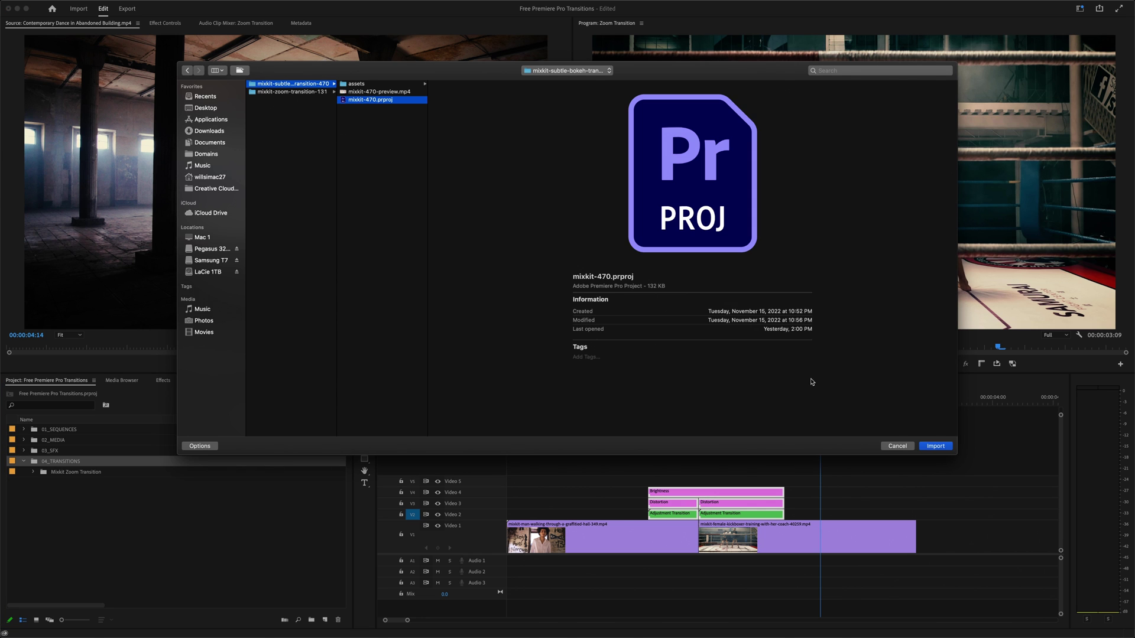
left_click(935, 446)
left_click(615, 373)
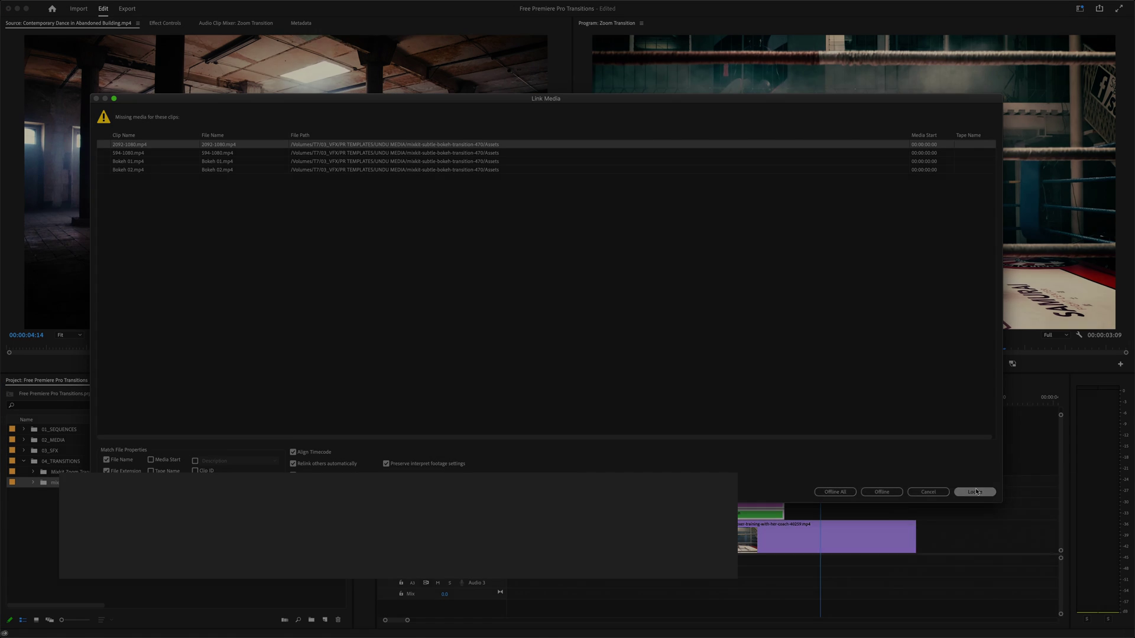
Locate the missing bokeh clips in the templates folder and type the bin name 'Mixkit Subtle Bokeh Transition'.
left_click(975, 491)
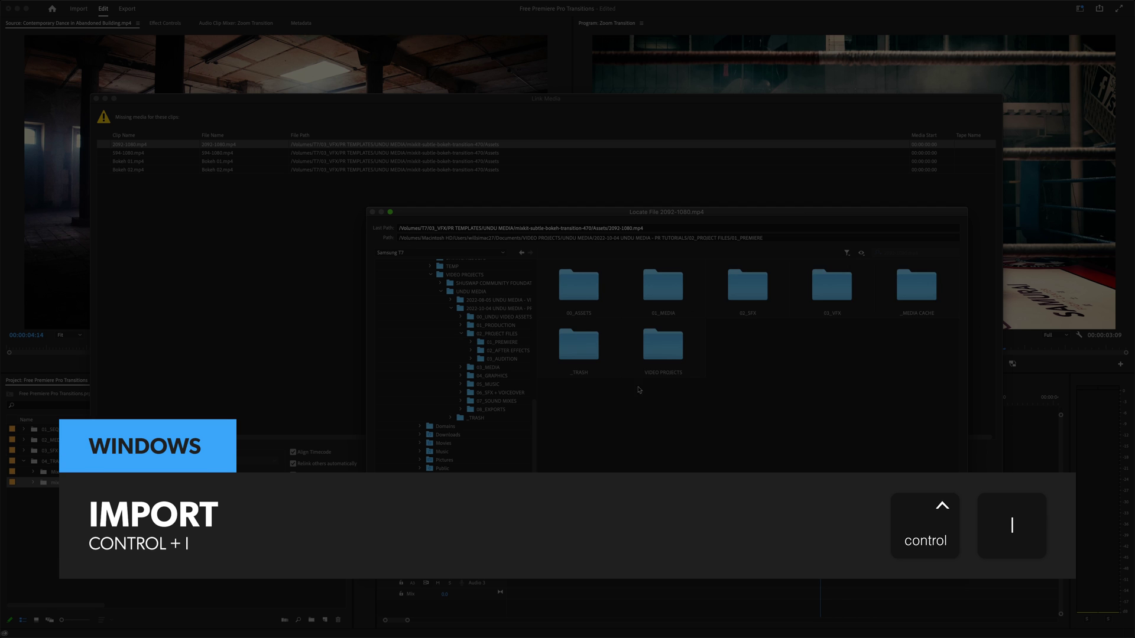
double_click(753, 287)
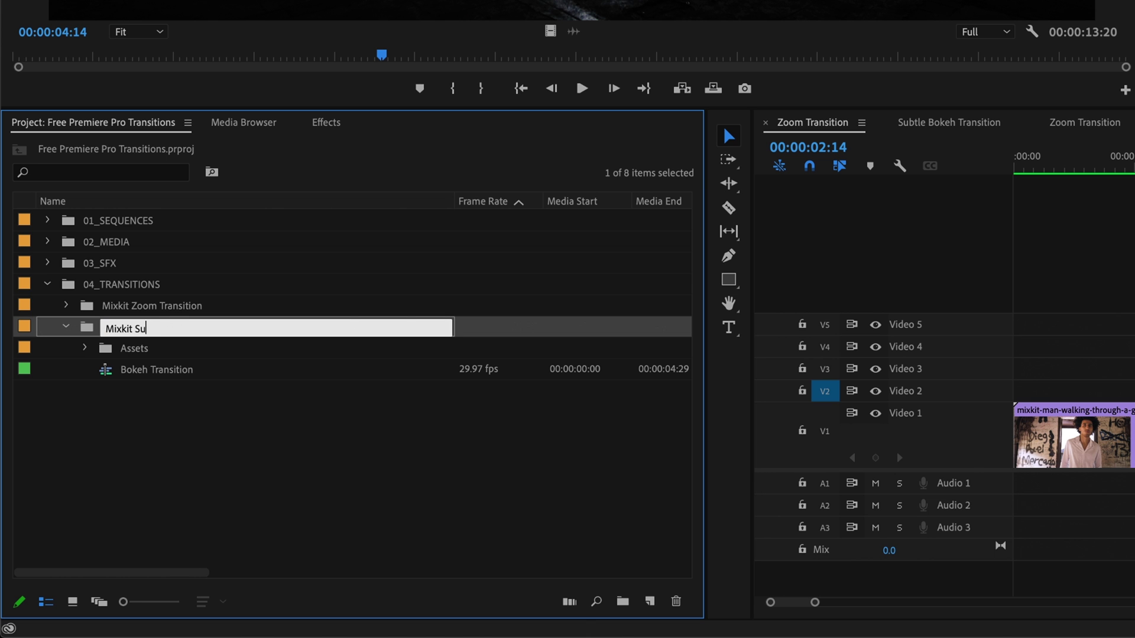
type("on")
Confirm the bin name, open the Bokeh Transition sequence and inspect its clips and Bokeh 01, Bokeh 02, Adjustment layers.
key("Return")
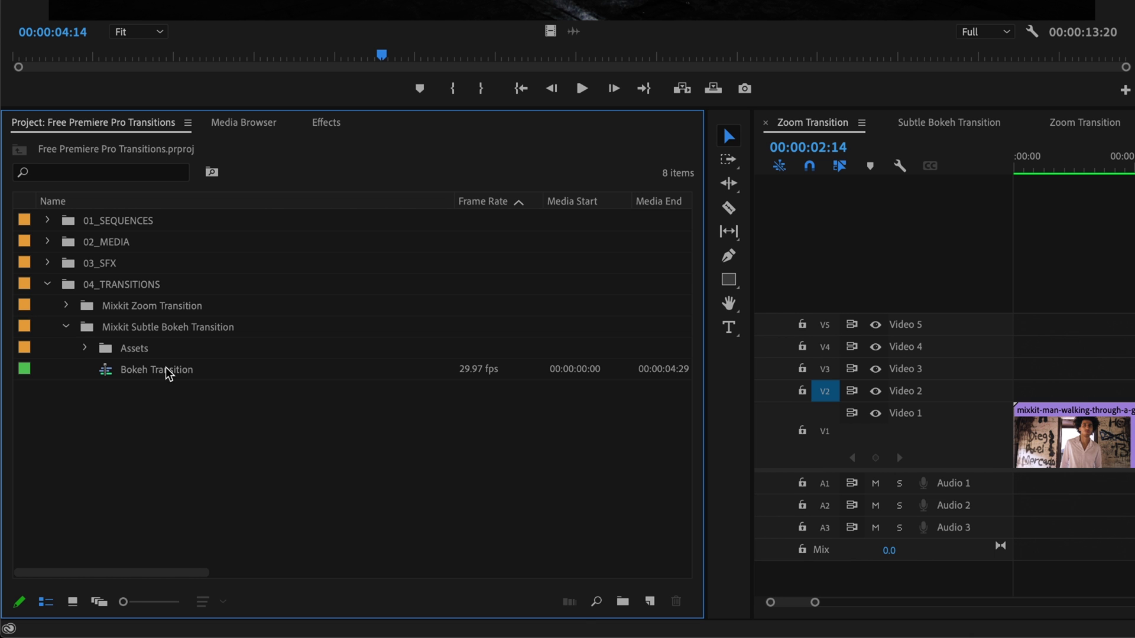
double_click(167, 370)
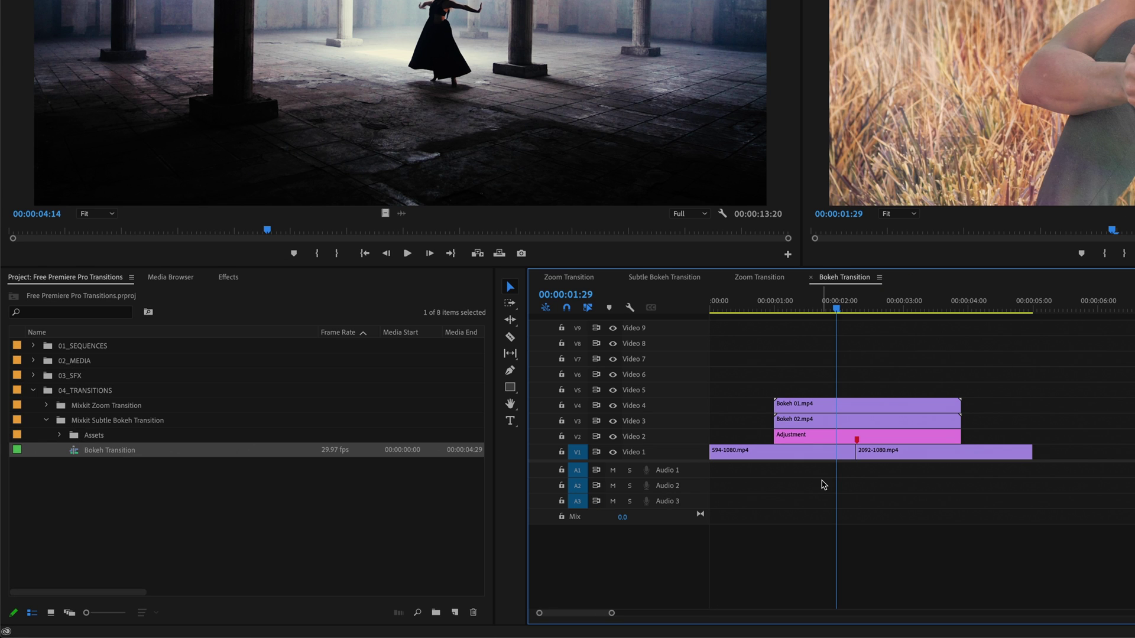
left_click(819, 459)
left_click(919, 458)
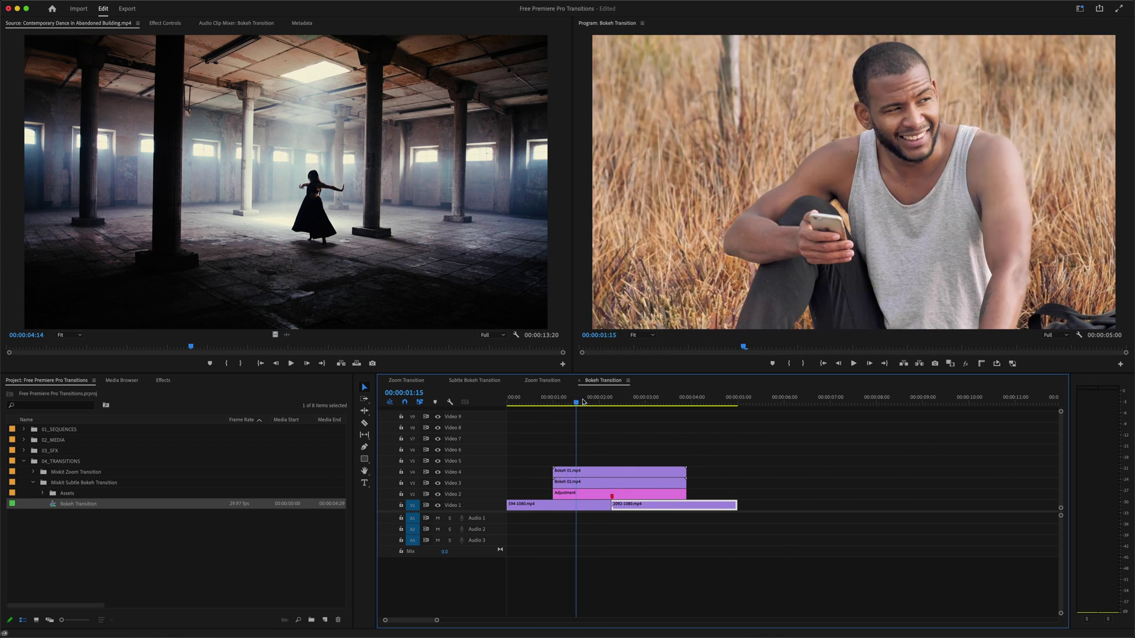
left_click_drag(583, 402, 545, 401)
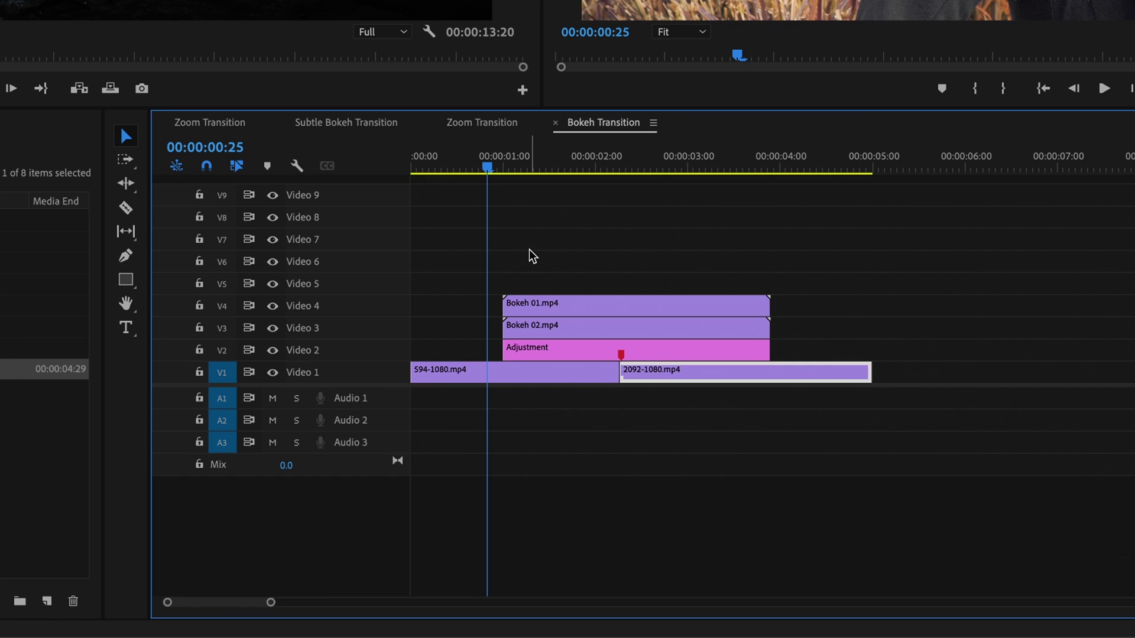
left_click_drag(566, 447, 658, 497)
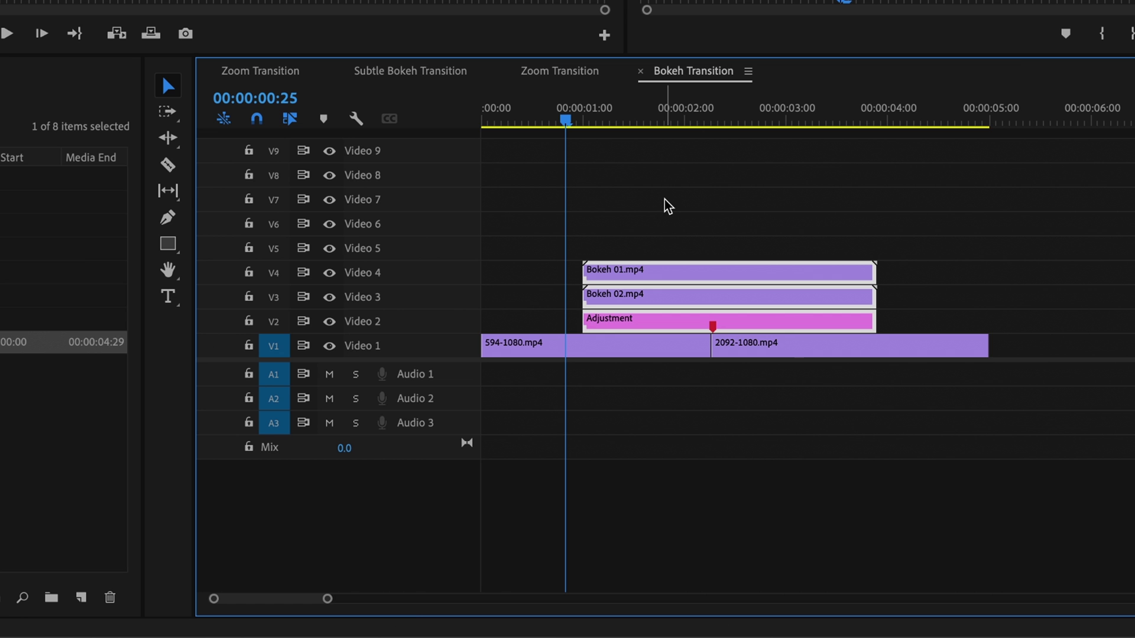
Switch to the Subtle Bokeh Transition sequence and turn off inserting sequences as nests.
left_click(665, 201)
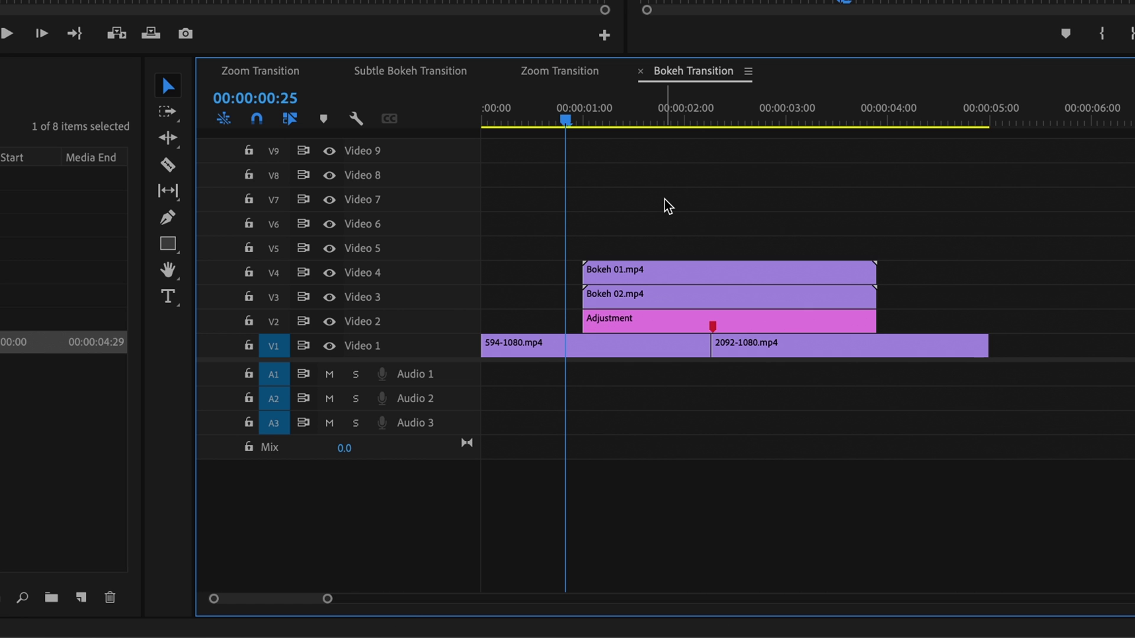
left_click(422, 72)
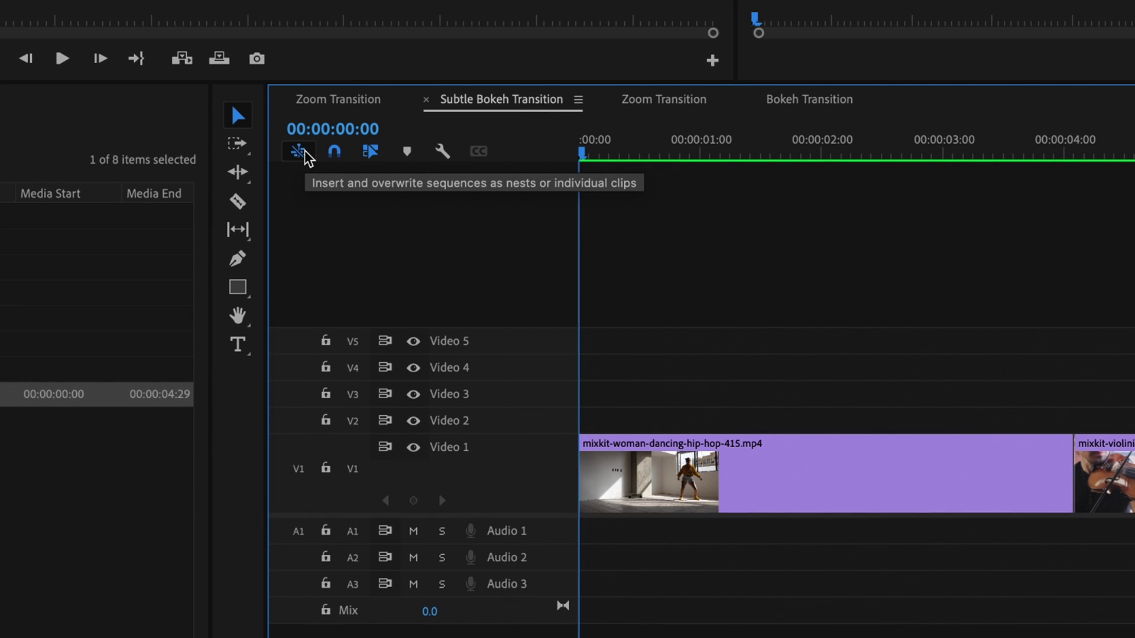
left_click(305, 151)
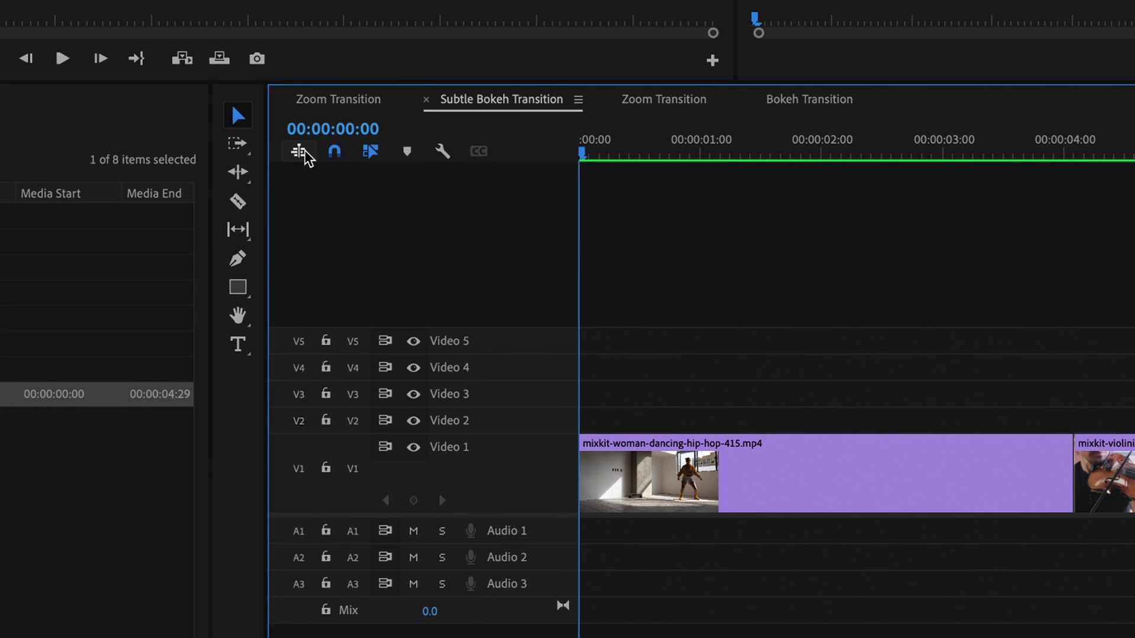
Patch source tracks to Video 2, Video 3 and Video 4.
left_click(303, 428)
left_click(302, 402)
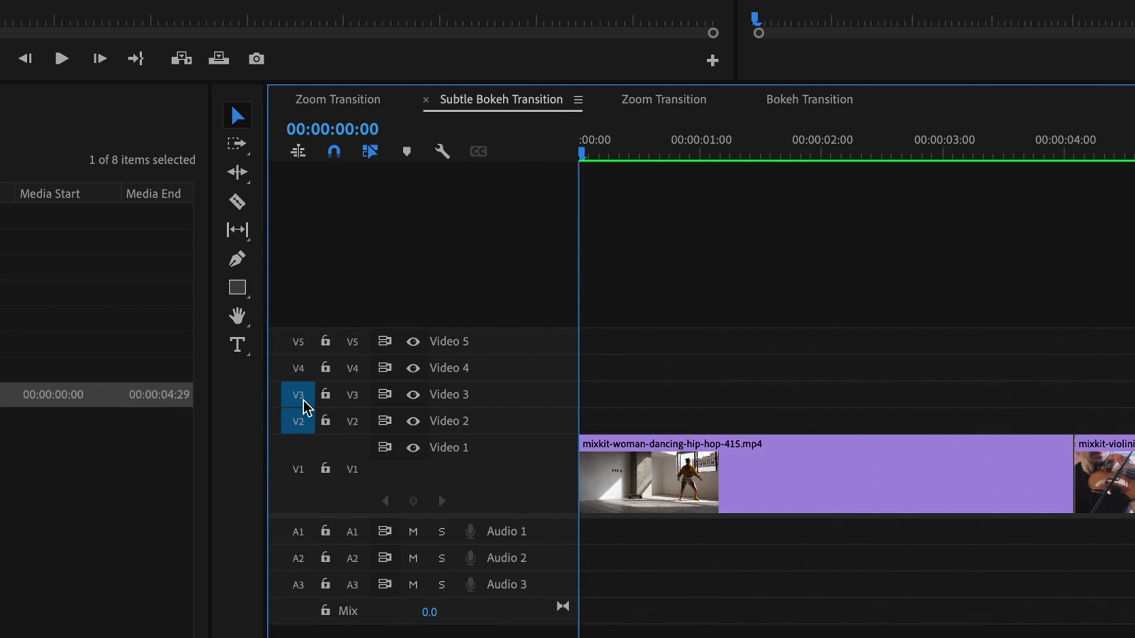
left_click(300, 374)
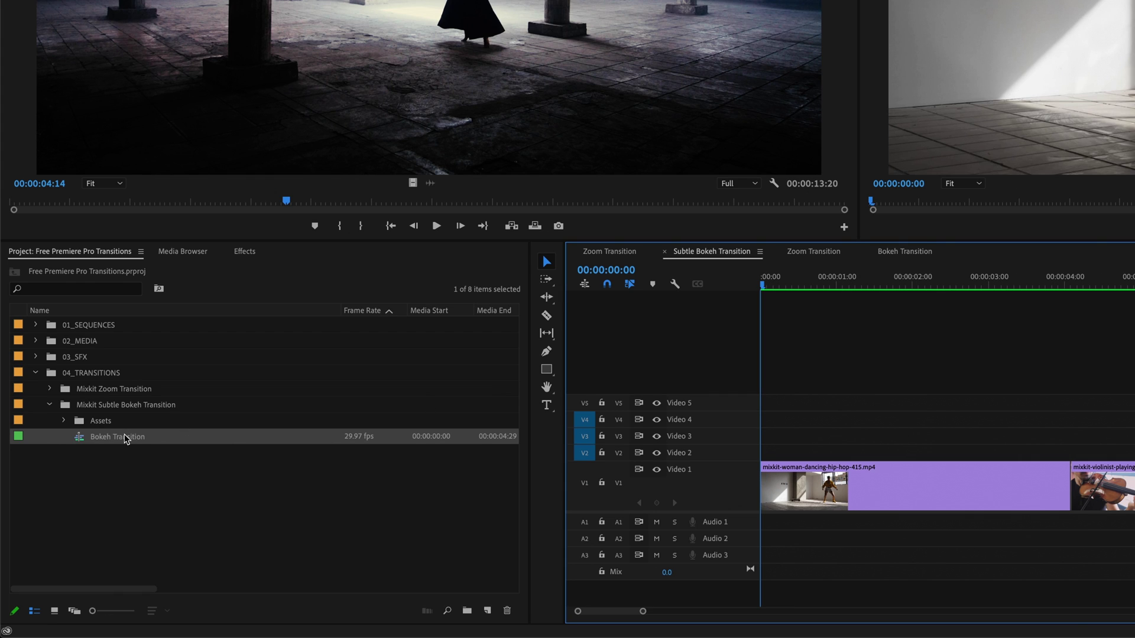
Drop the Bokeh Transition sequence's layers over the cut and compare with the original layer placement.
left_click_drag(125, 437, 960, 440)
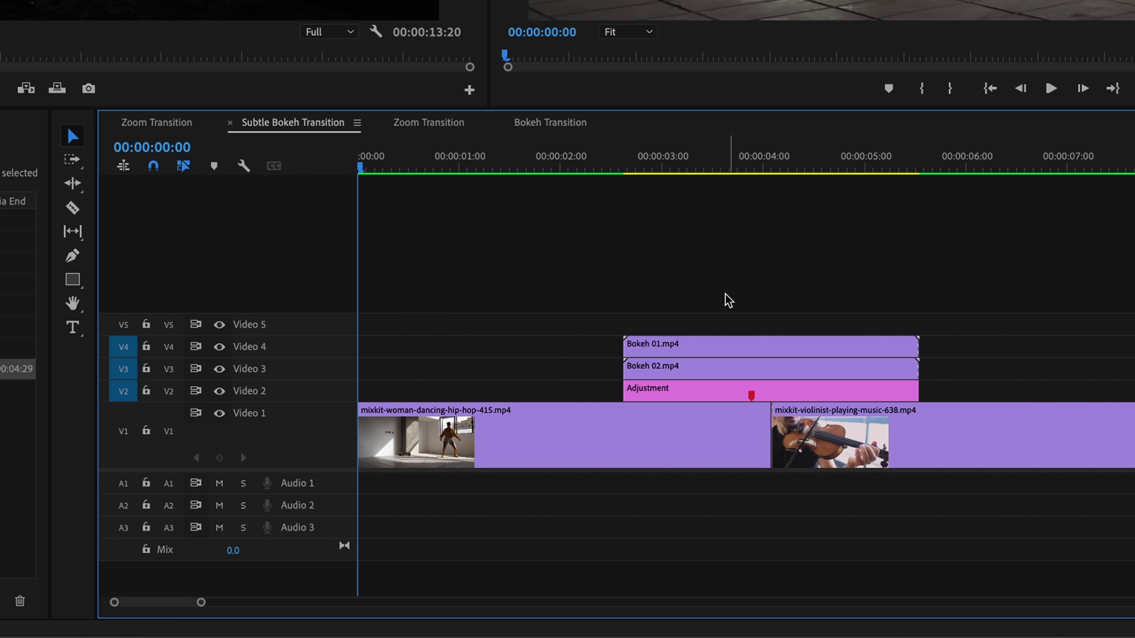
left_click(556, 122)
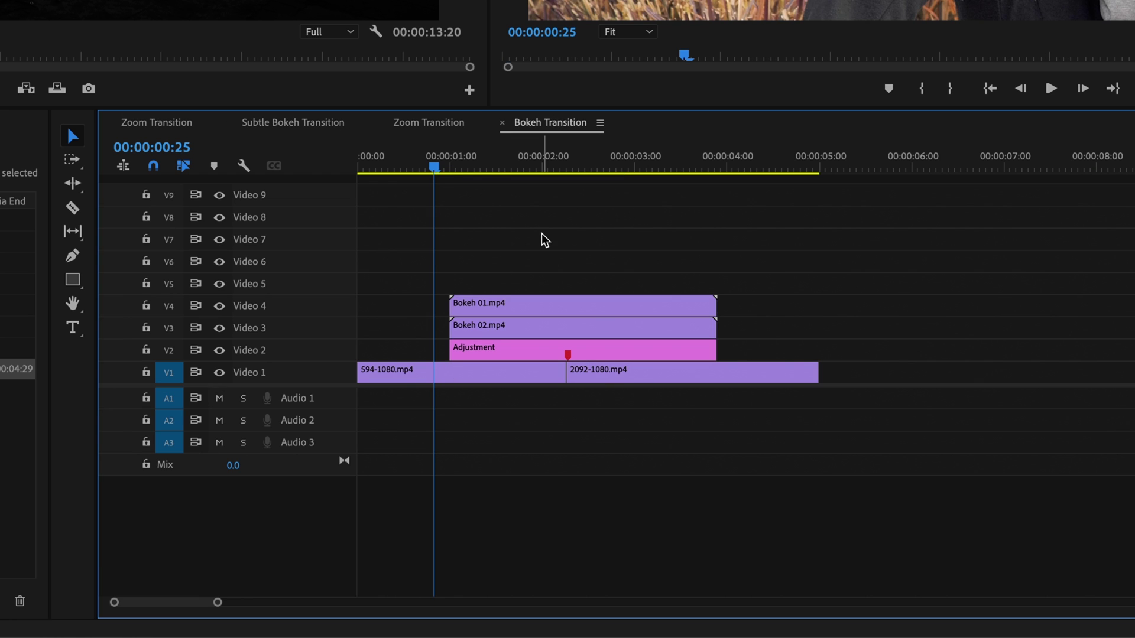
left_click(299, 121)
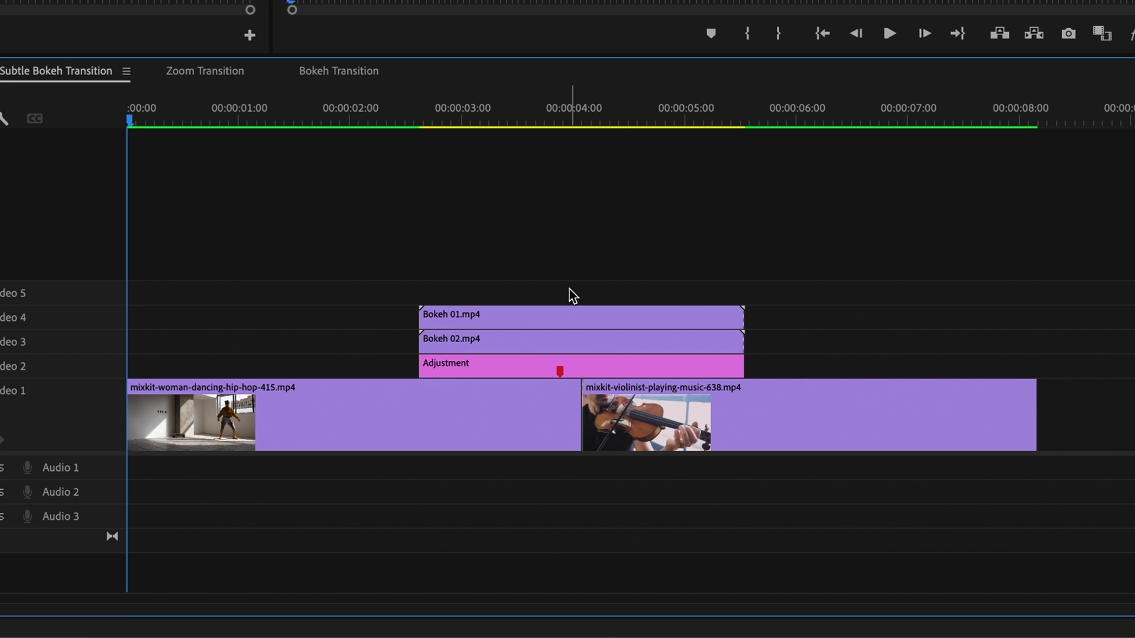
Shift the three bokeh layers about 5 frames later and preview the transition.
left_click_drag(573, 296, 529, 363)
left_click_drag(481, 319, 507, 319)
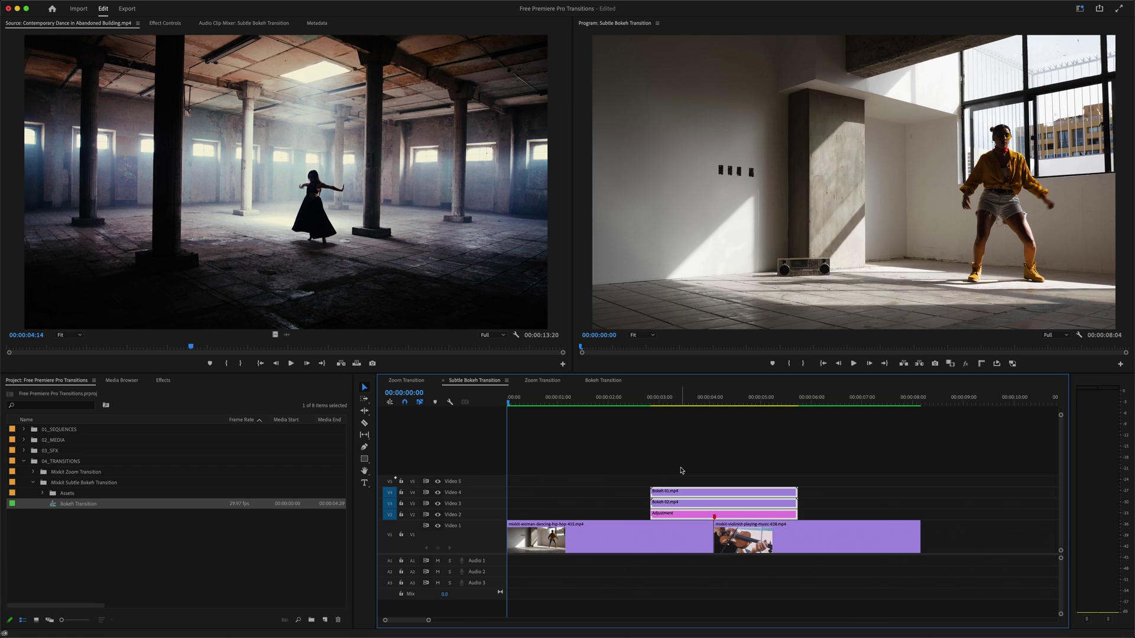
key("space")
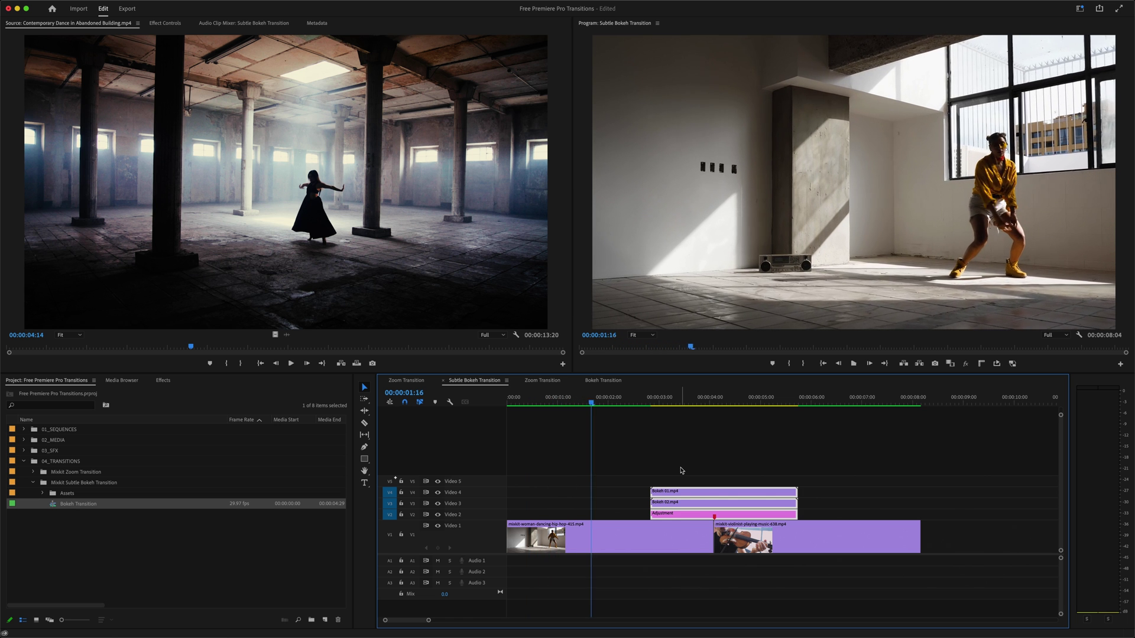